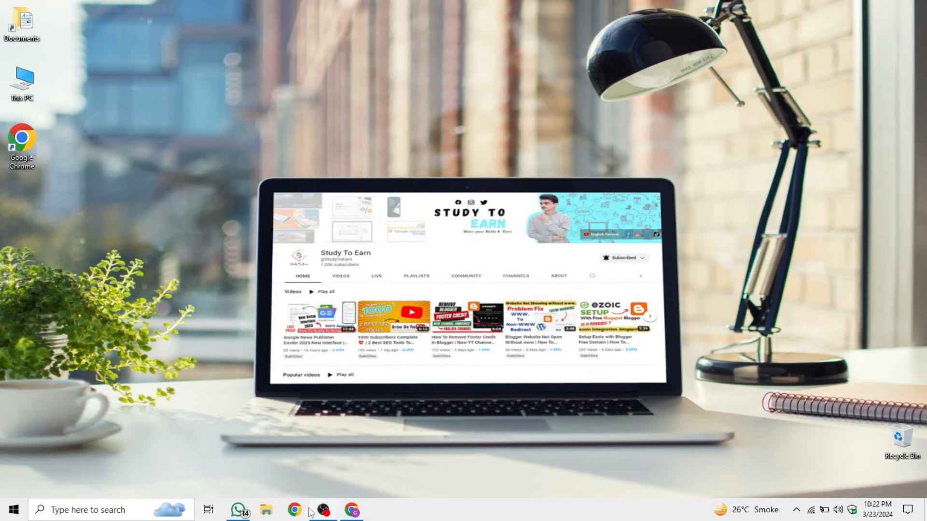
Step: Switch to Chrome and check the Ezoic integration status in the WordPress admin
left_click(352, 510)
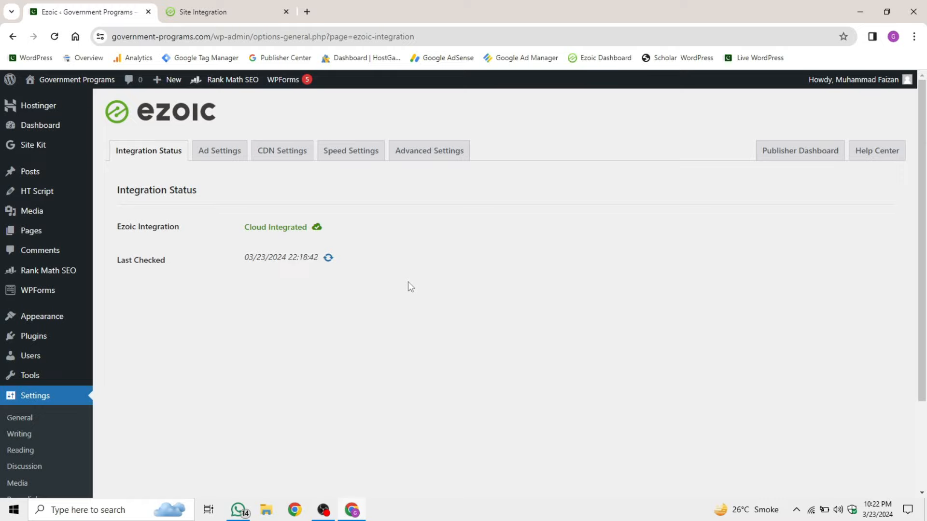
triple_click(250, 227)
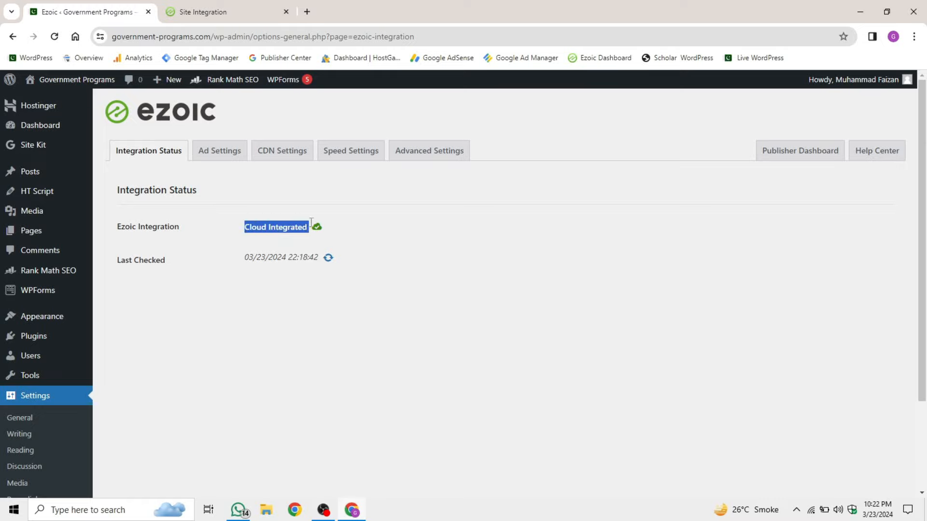
left_click(420, 245)
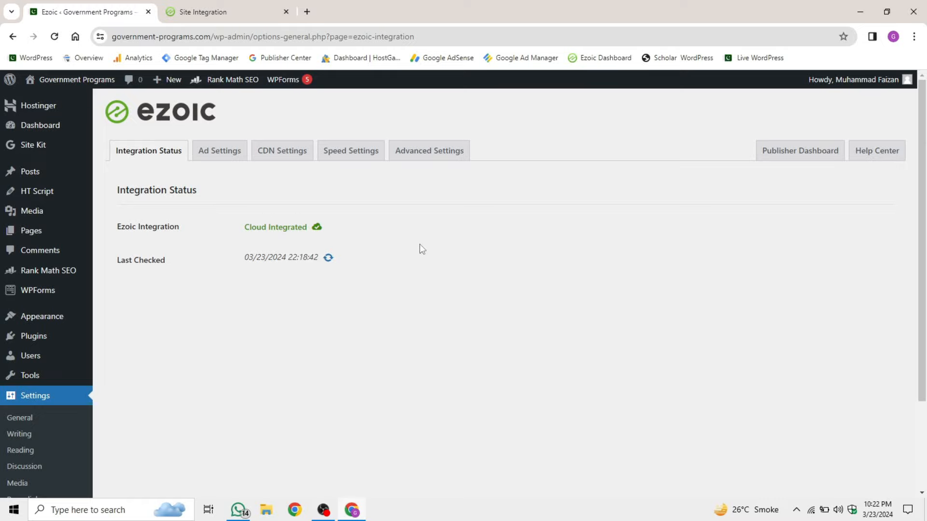
Step: Review the Cloudflare entry on the Ezoic dashboard's Site Integration page and compare it with the status in WordPress
left_click(223, 10)
scroll(503, 188, "down", 4)
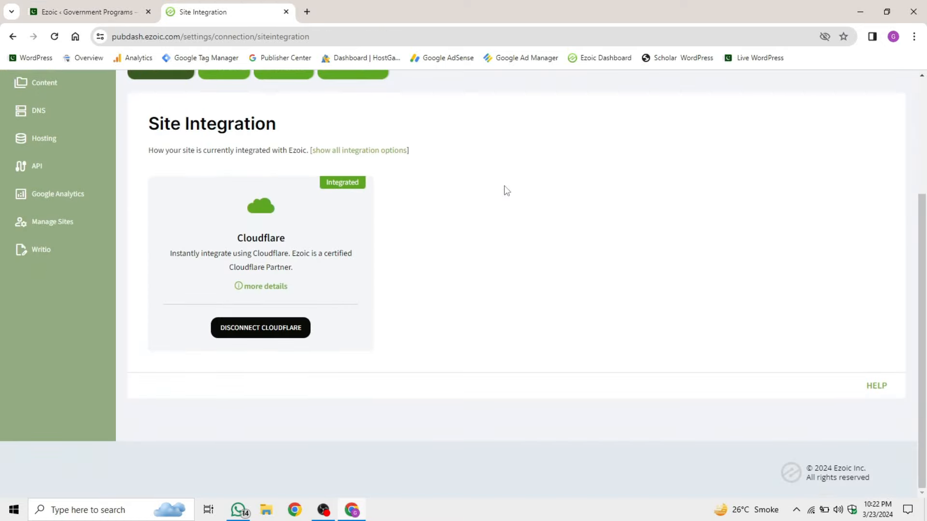
scroll(503, 188, "up", 4)
scroll(531, 186, "down", 2)
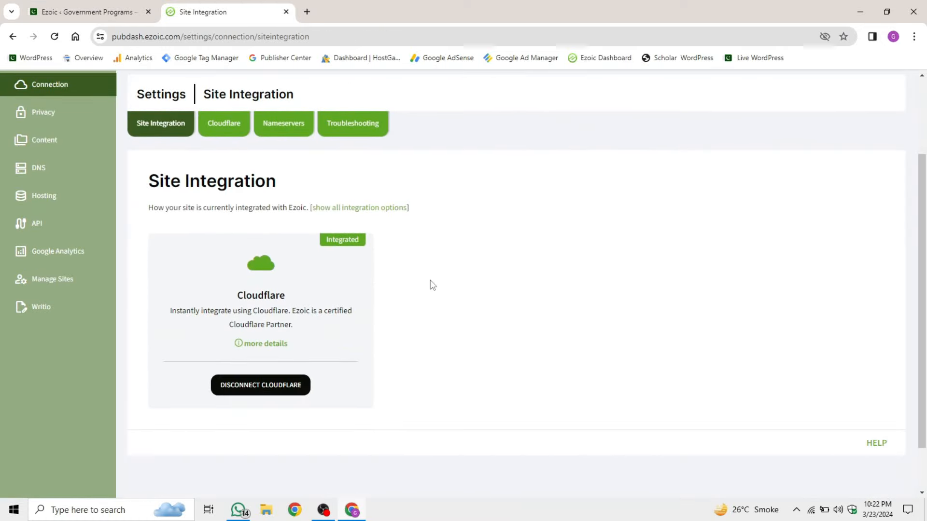
scroll(522, 263, "up", 2)
scroll(525, 265, "down", 1)
scroll(525, 265, "down", 1)
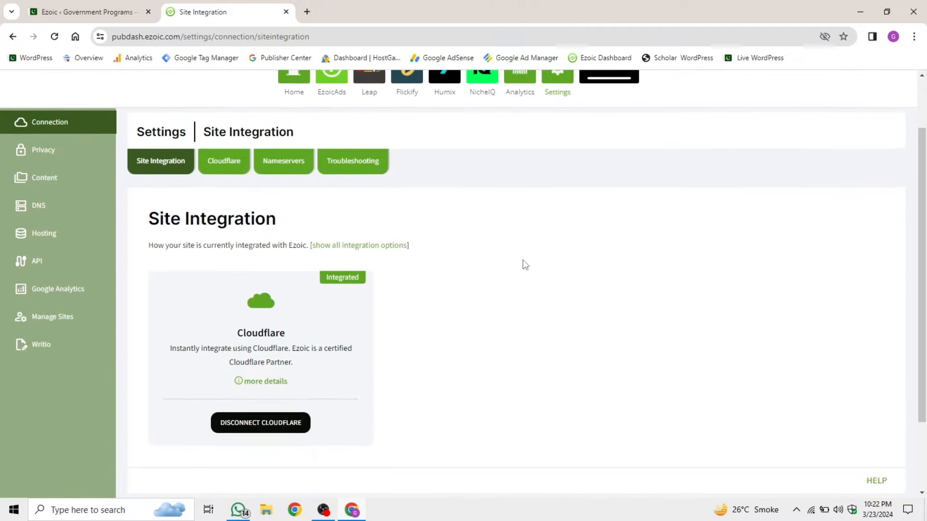
scroll(526, 264, "up", 2)
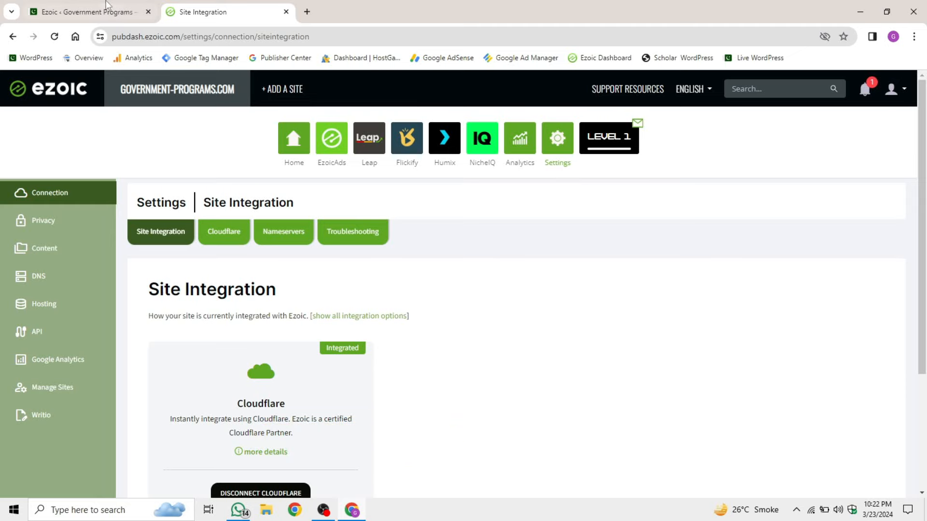
left_click(126, 5)
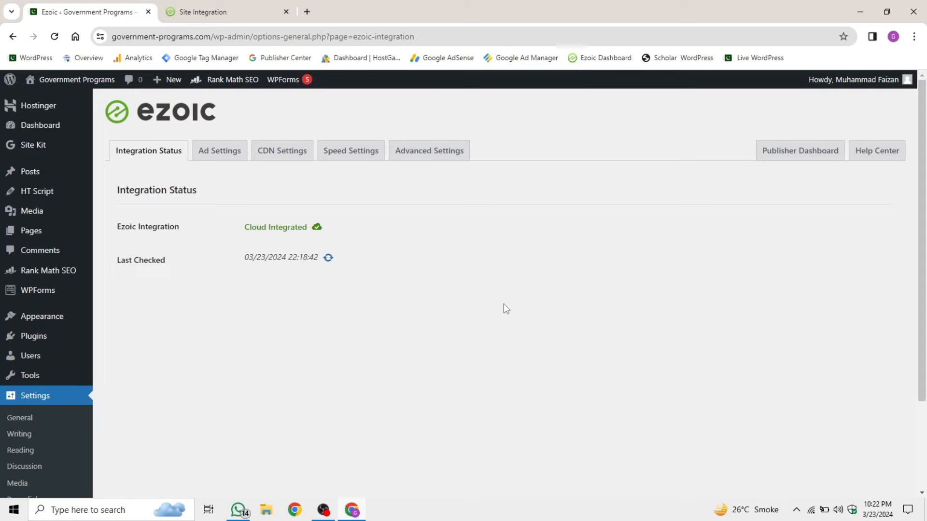
left_click(226, 3)
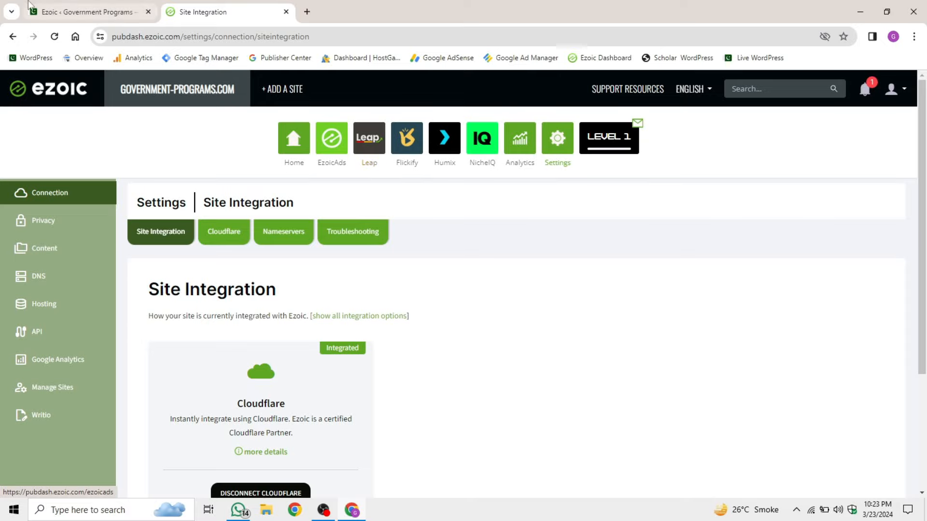
Step: Return to the WordPress admin and open the list of installed plugins
left_click(90, 11)
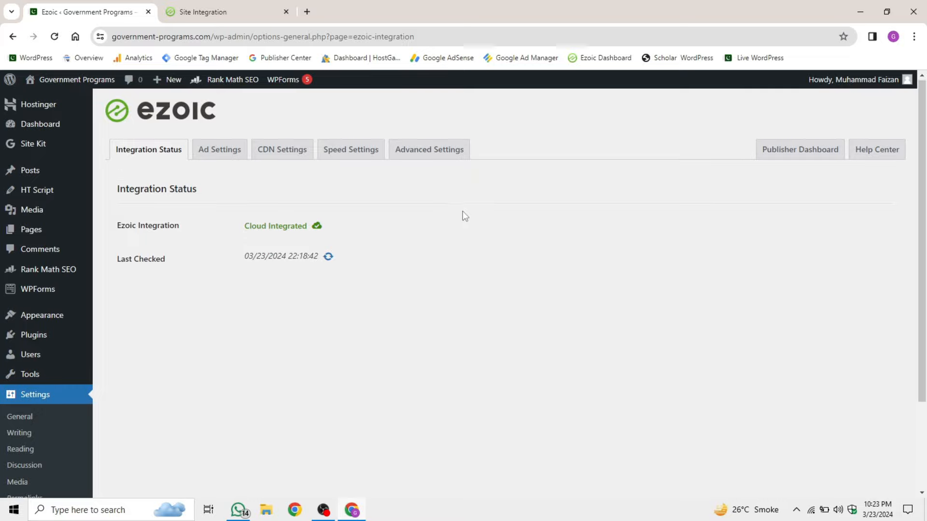
scroll(463, 210, "down", 2)
left_click(16, 236)
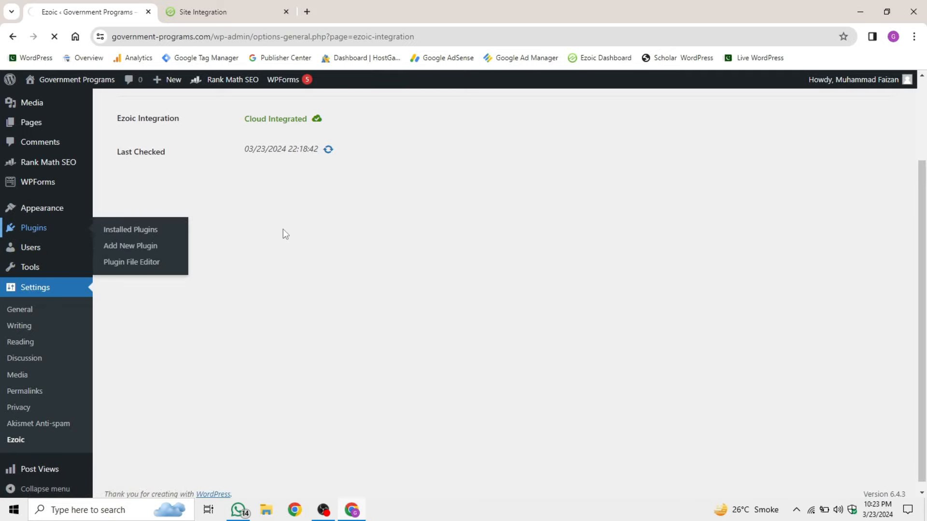
scroll(283, 229, "up", 2)
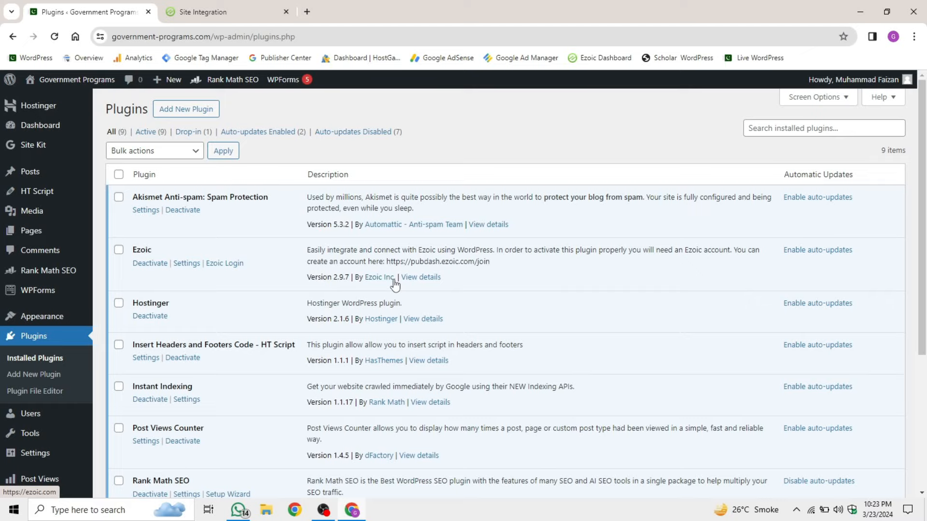
Step: Search the new plugins for "wp optimization" and install WP-Optimize
left_click(194, 109)
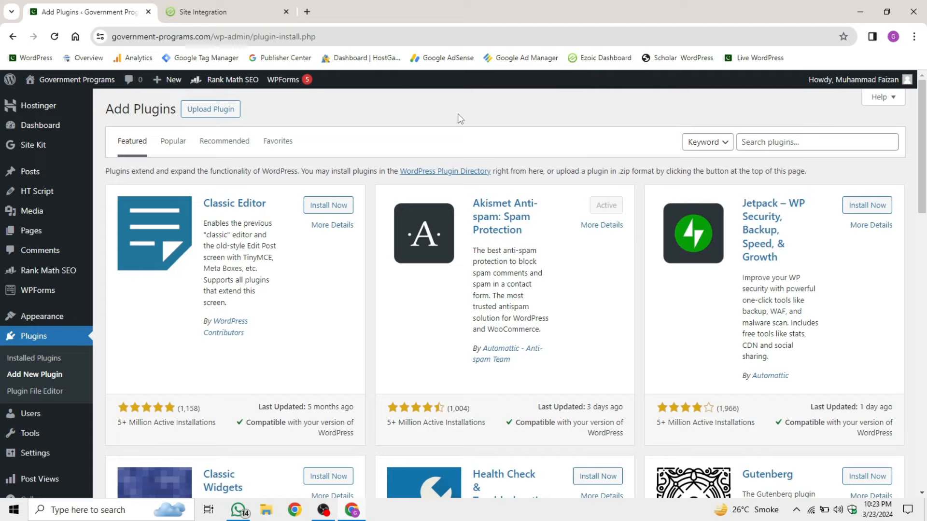
left_click(830, 140)
type("wp")
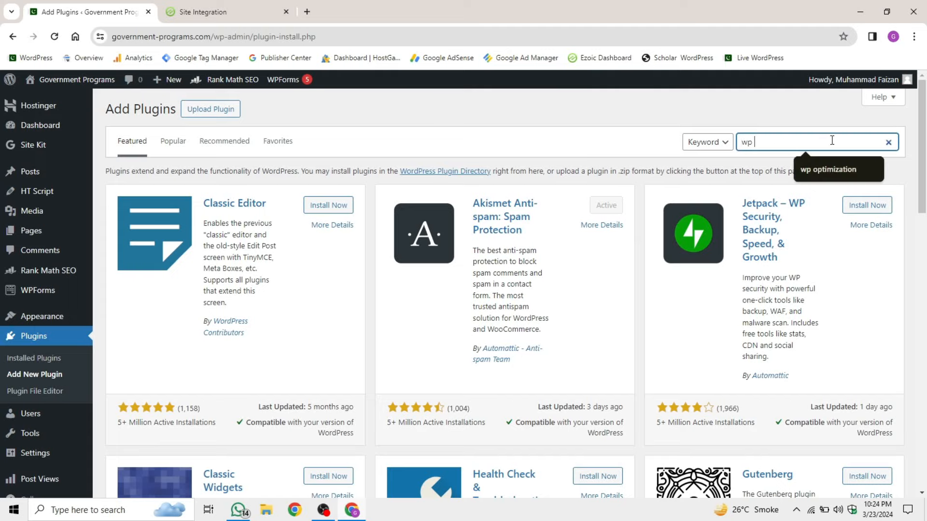
type(" op")
left_click(828, 170)
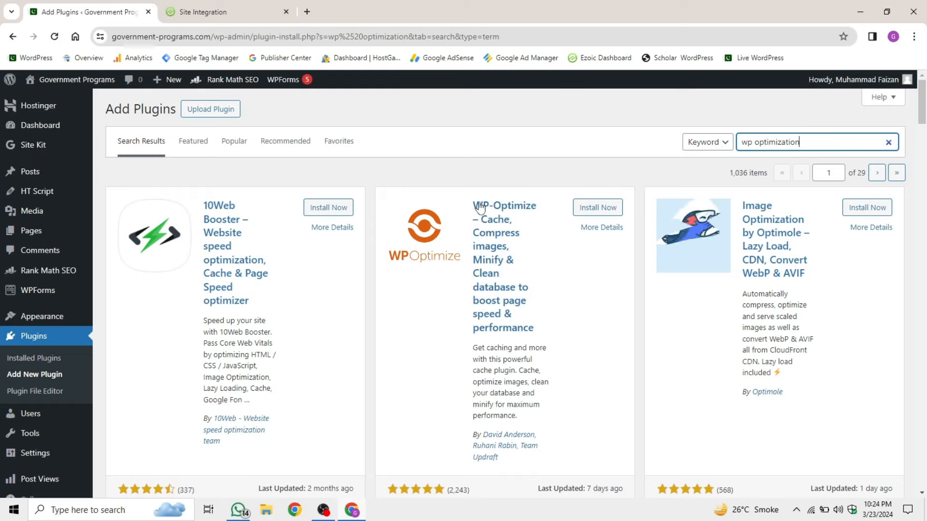
left_click(595, 209)
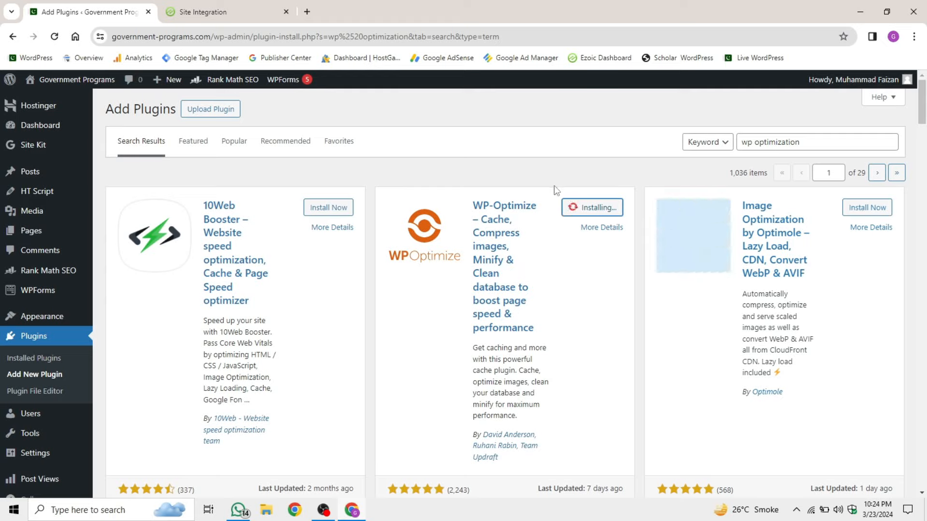
Step: Search the new plugins for "litespeed" and install LiteSpeed Cache
triple_click(838, 142)
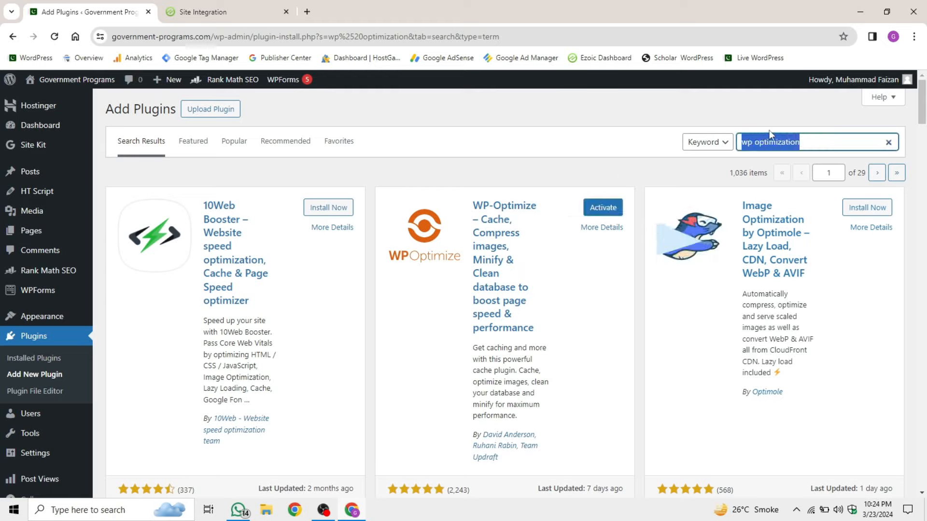
key("BackSpace")
type("litespeed")
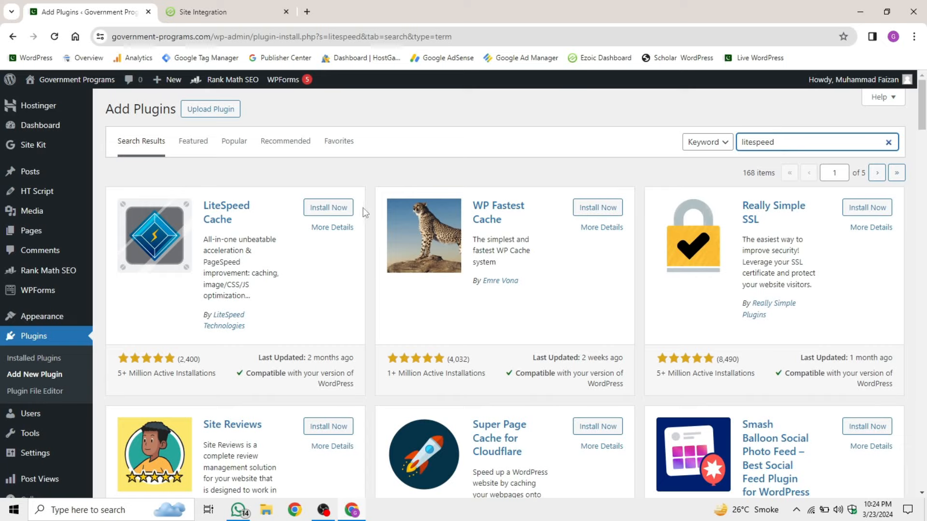
left_click(336, 208)
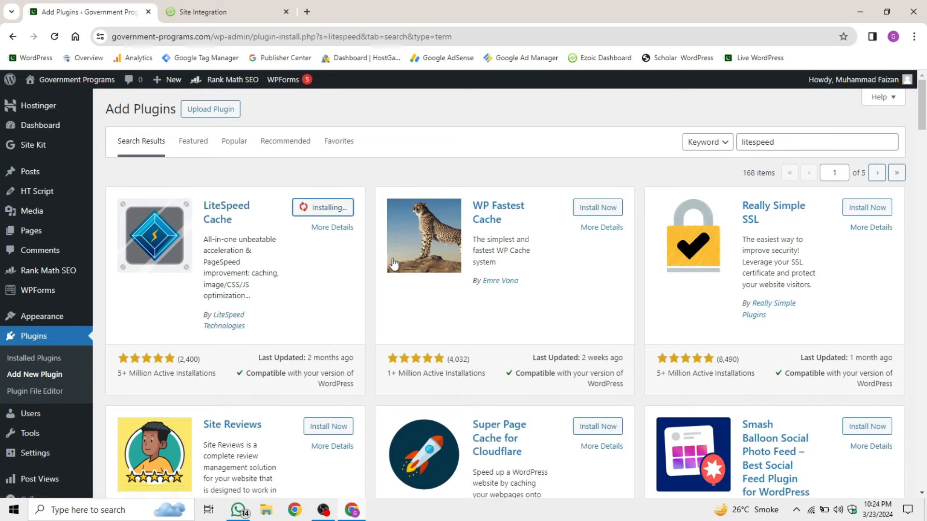
Step: Look through the litespeed search results for other caching and speed optimization plugins
scroll(347, 344, "down", 5)
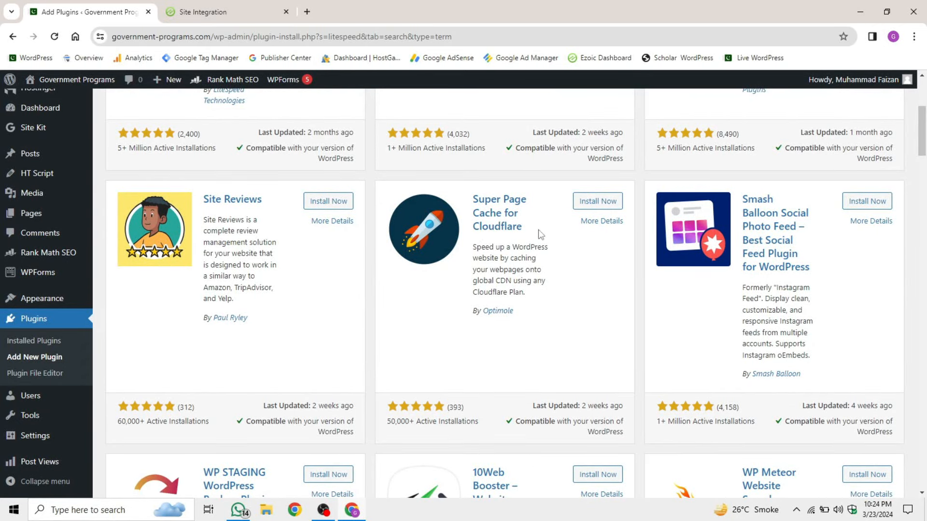
scroll(541, 234, "up", 2)
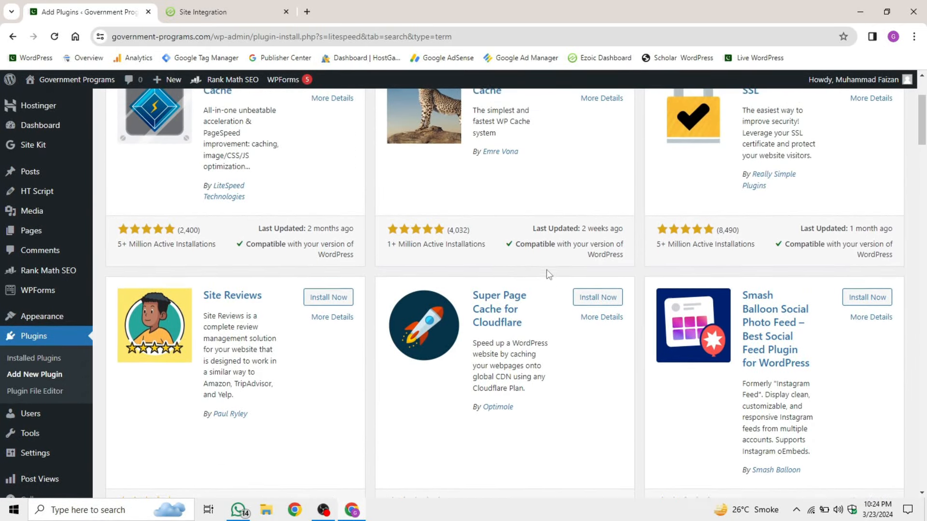
scroll(546, 269, "up", 3)
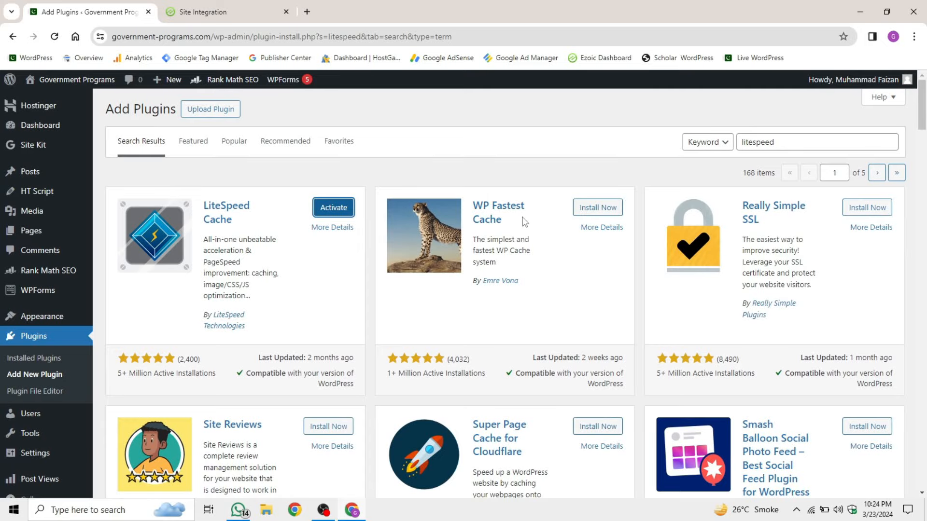
scroll(514, 264, "down", 6)
scroll(515, 266, "up", 5)
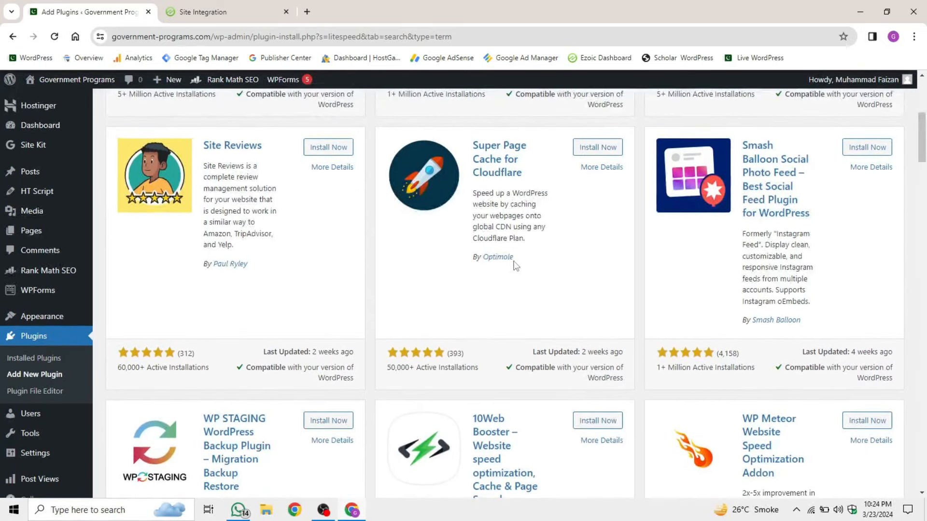
scroll(515, 265, "down", 9)
scroll(515, 266, "down", 5)
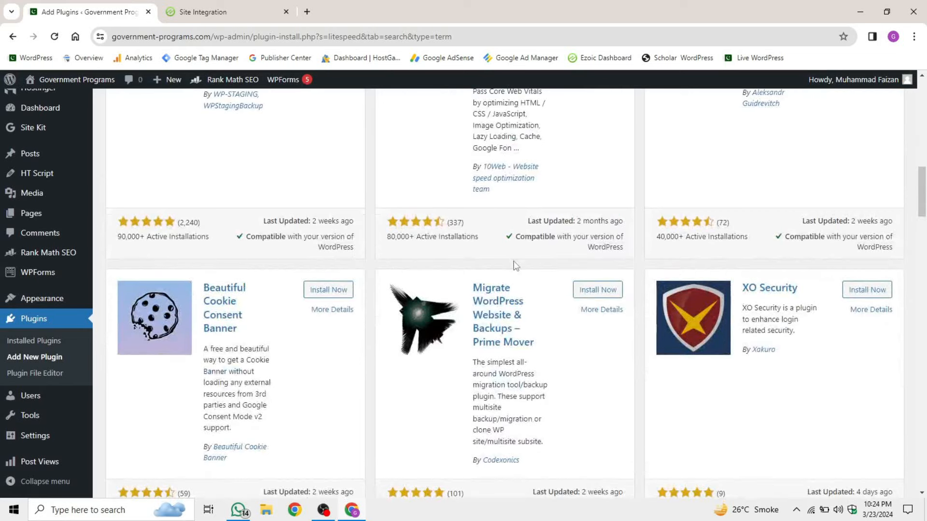
scroll(514, 263, "up", 17)
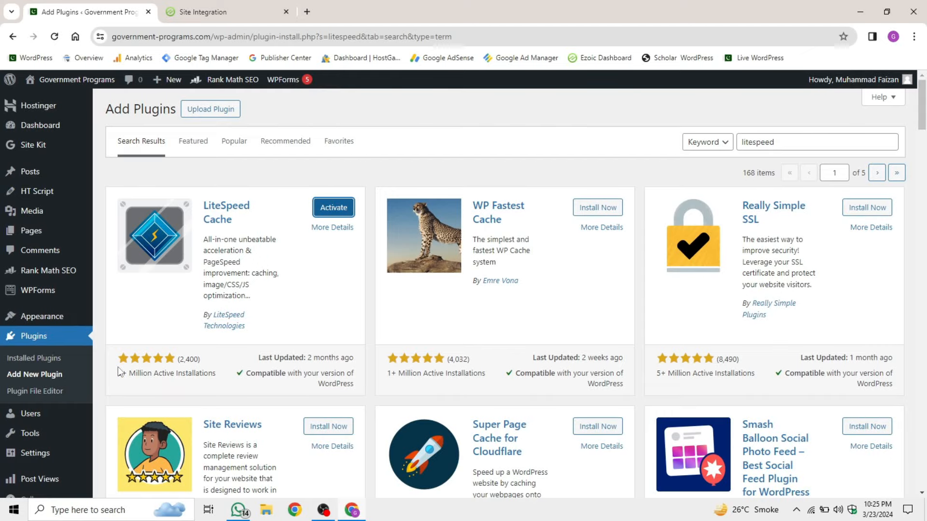
Step: Find LiteSpeed Cache and WP-Optimize among the installed plugins and activate WP-Optimize
left_click(35, 357)
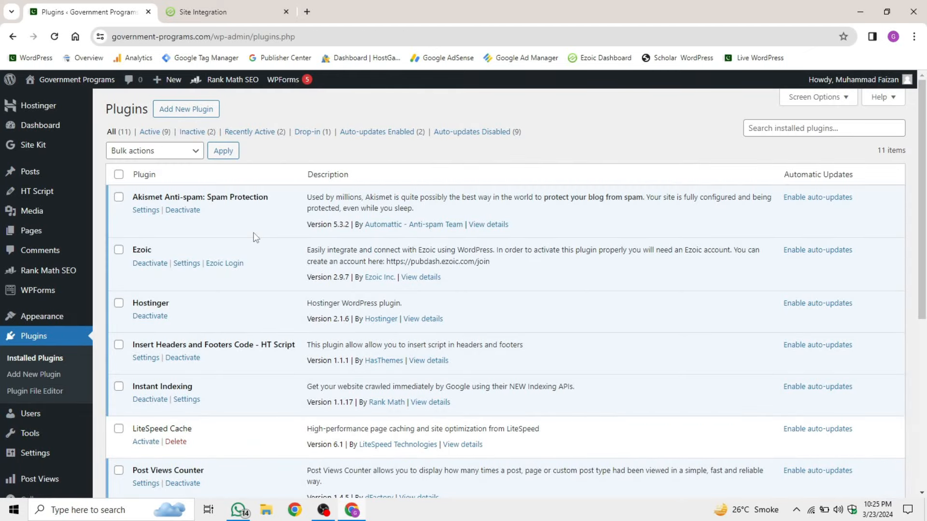
scroll(252, 236, "down", 6)
scroll(252, 235, "up", 4)
scroll(232, 224, "down", 4)
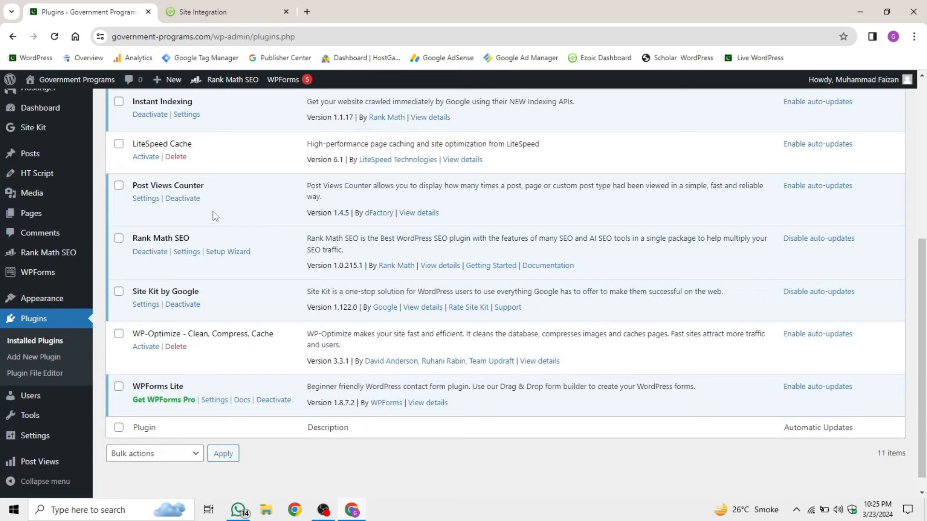
left_click_drag(135, 144, 229, 141)
left_click(231, 141)
left_click_drag(134, 331, 188, 333)
left_click(187, 333)
mouse_move(76, 441)
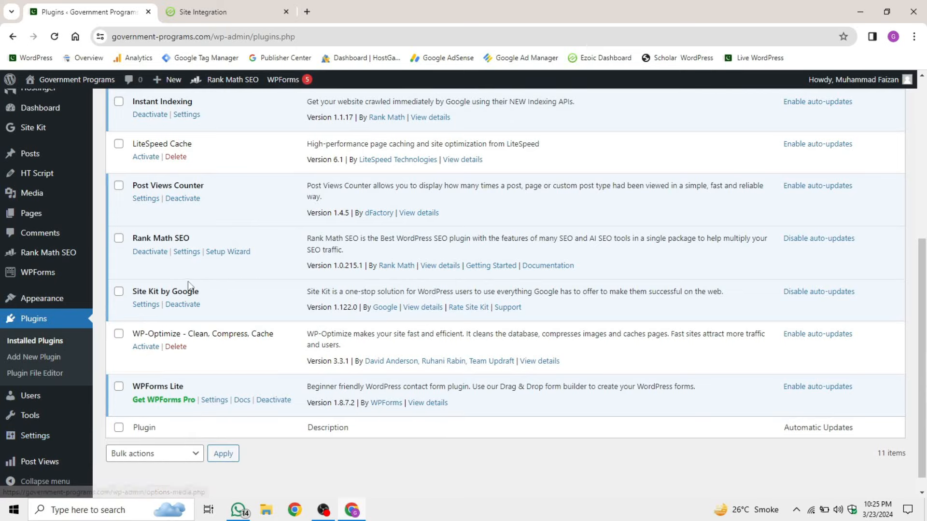
left_click(146, 347)
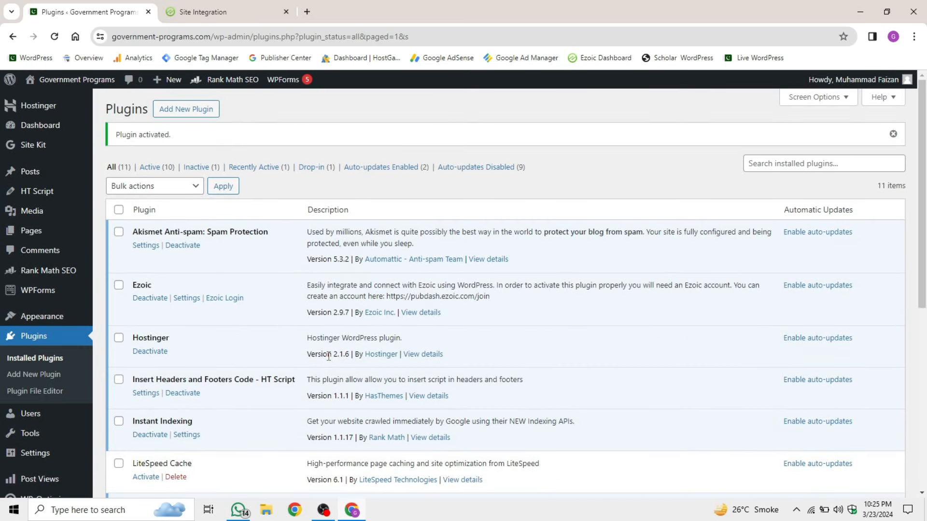
Step: Open the Ezoic plugin settings and recheck the integration status
scroll(328, 356, "down", 7)
mouse_move(50, 461)
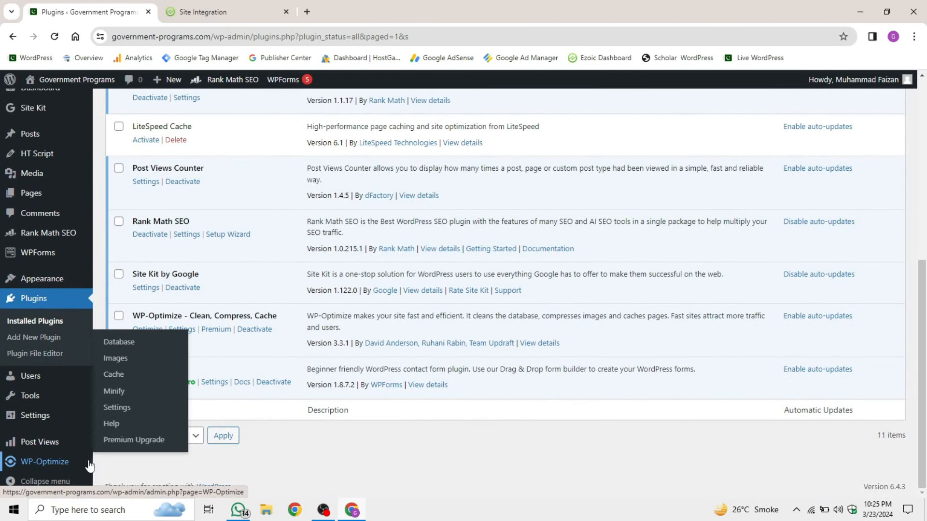
scroll(233, 416, "up", 7)
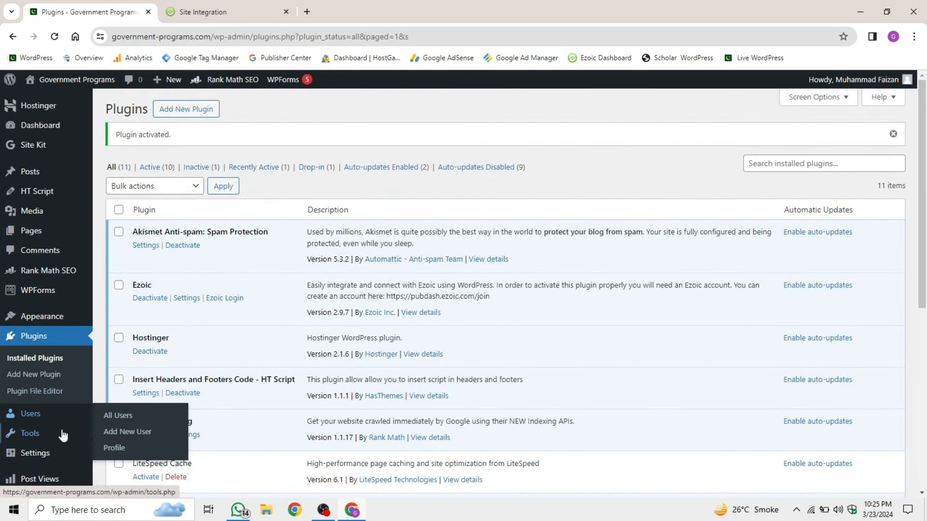
scroll(61, 428, "down", 7)
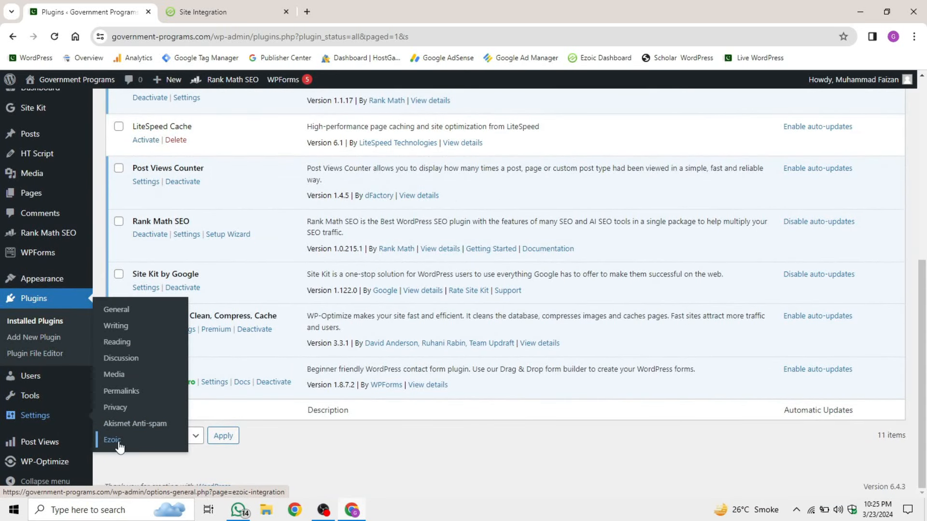
left_click(119, 441)
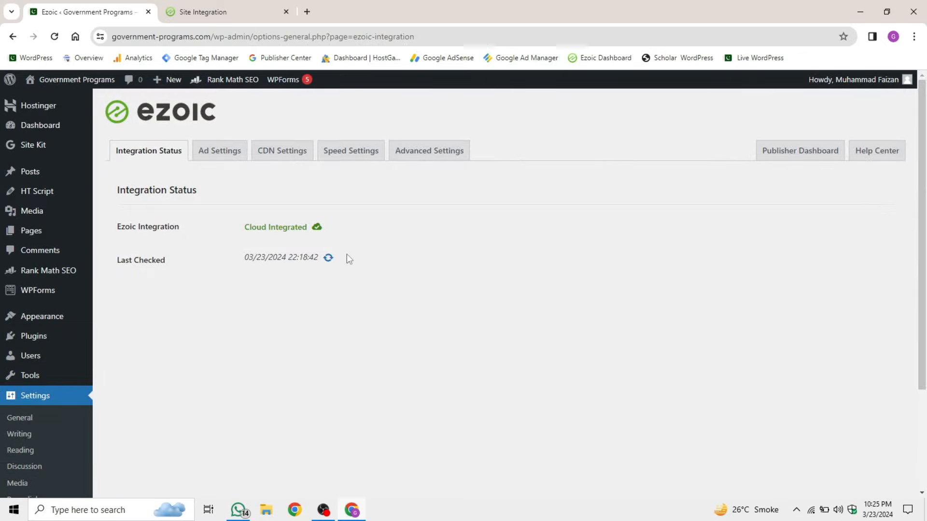
left_click(328, 258)
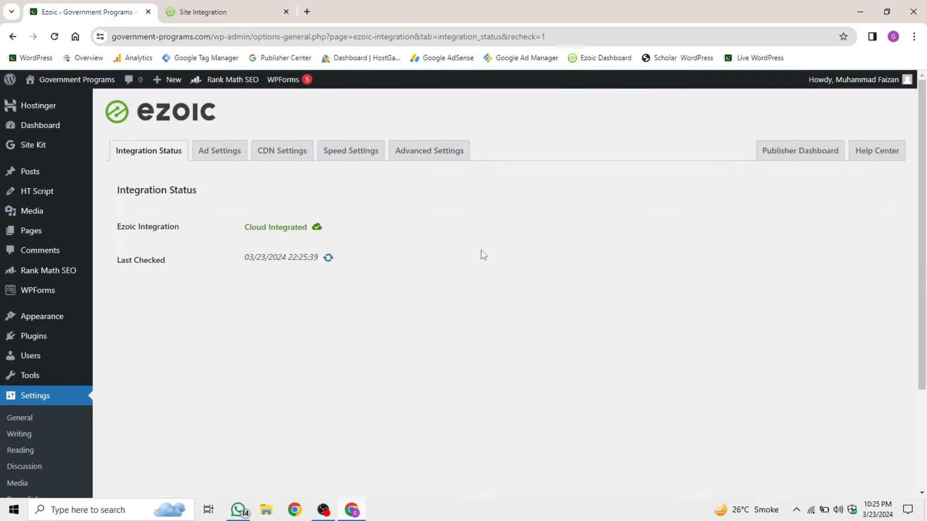
Step: Open the WP-Optimize database optimization page and dismiss its welcome notice
scroll(167, 307, "down", 3)
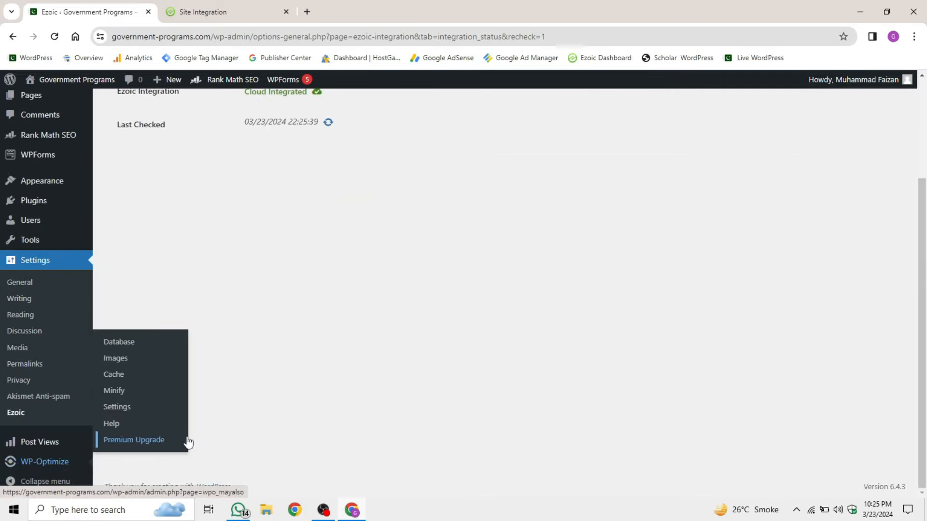
left_click(68, 462)
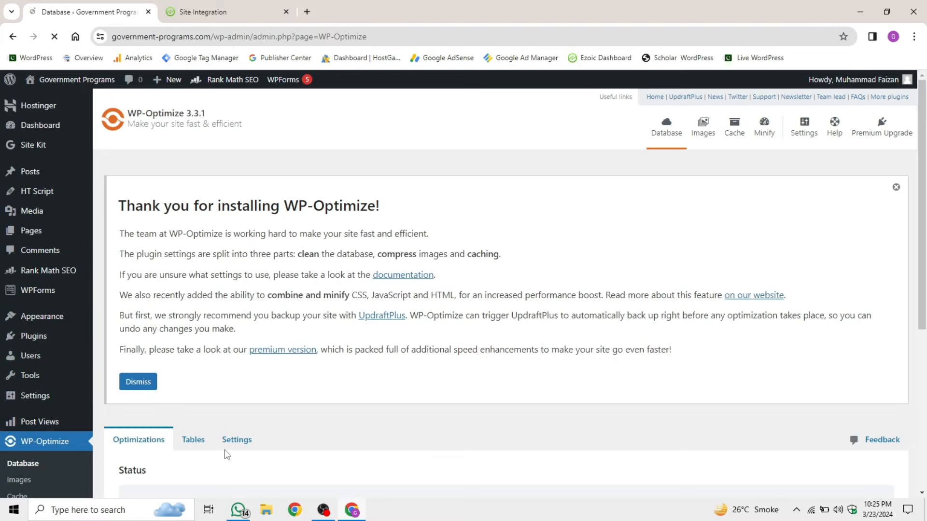
left_click(139, 381)
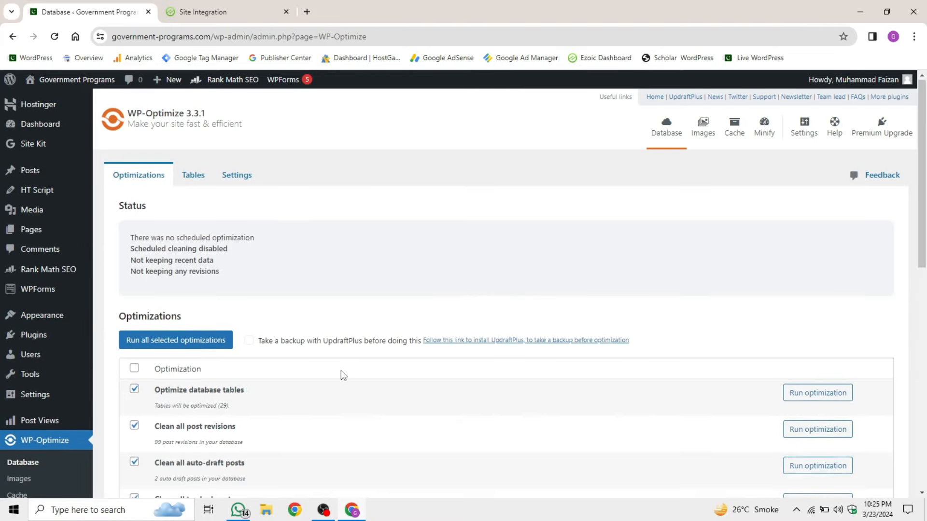
Step: Review the list of WP-Optimize database optimizations and check which ones are selected to run
scroll(341, 375, "down", 4)
scroll(340, 374, "up", 1)
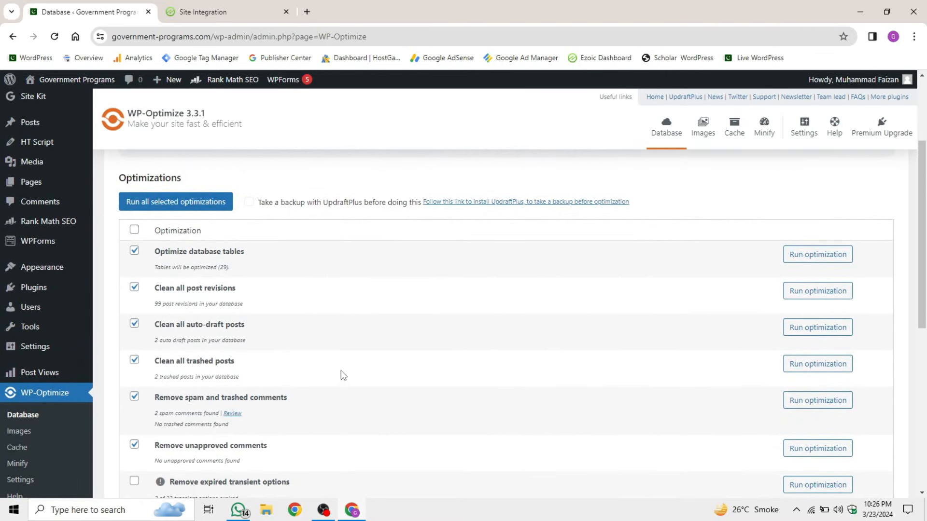
scroll(341, 375, "down", 1)
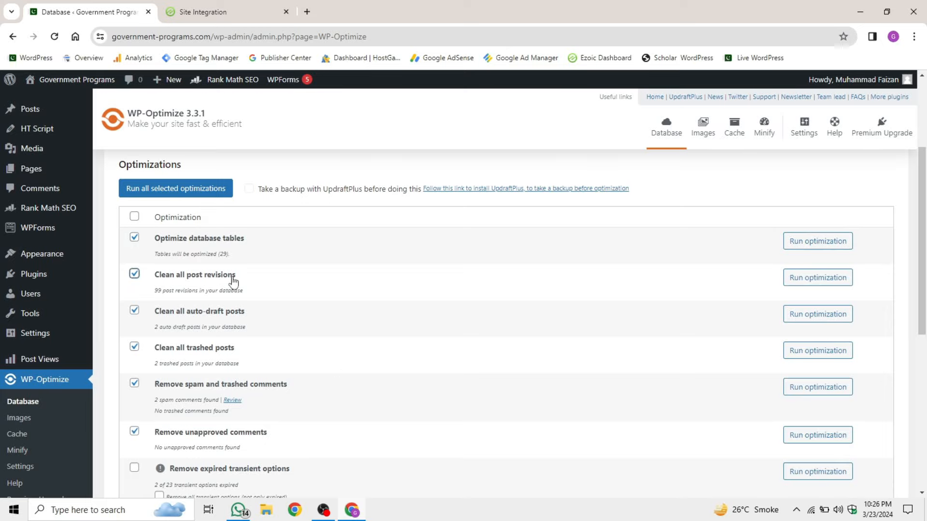
scroll(208, 348, "down", 1)
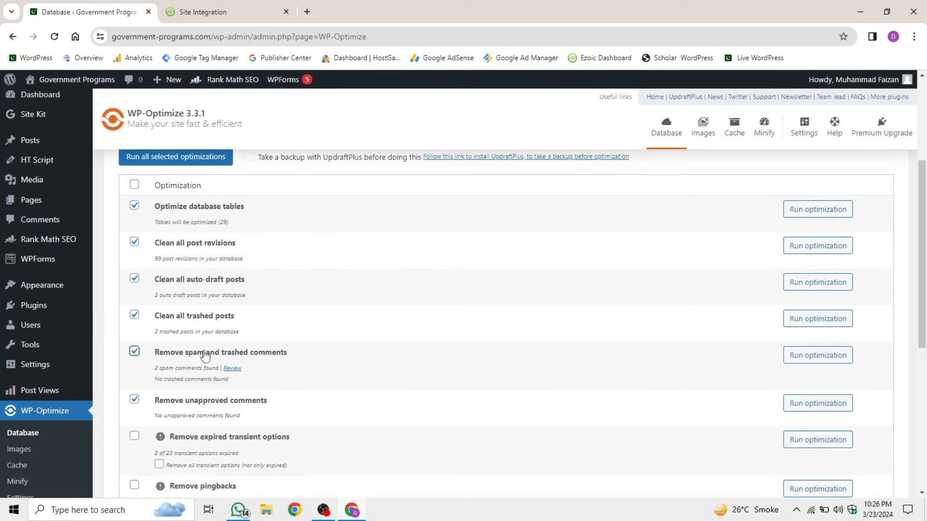
scroll(228, 417, "down", 1)
scroll(228, 418, "down", 3)
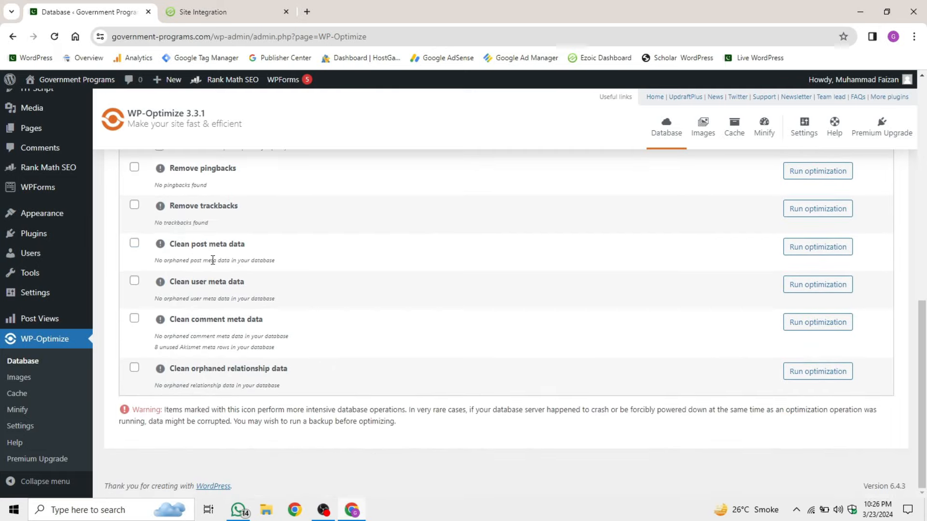
scroll(216, 352, "up", 5)
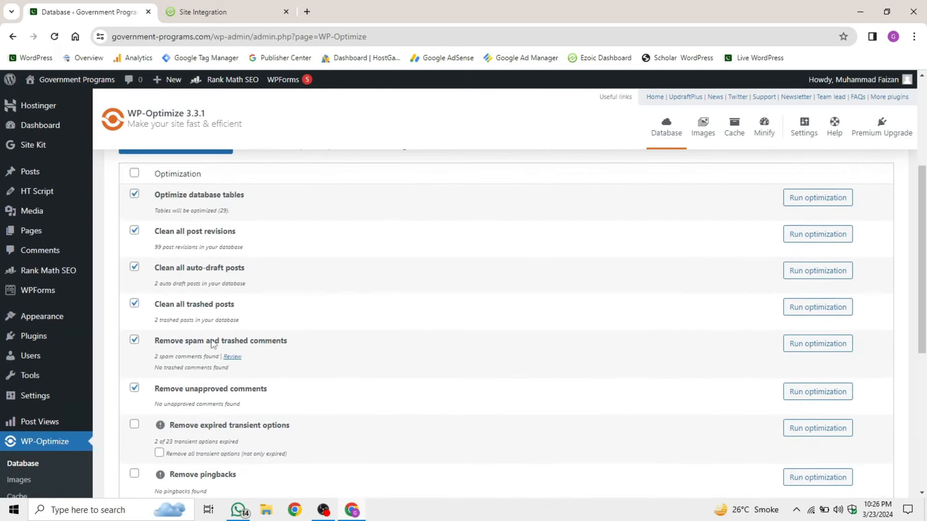
scroll(273, 390, "down", 5)
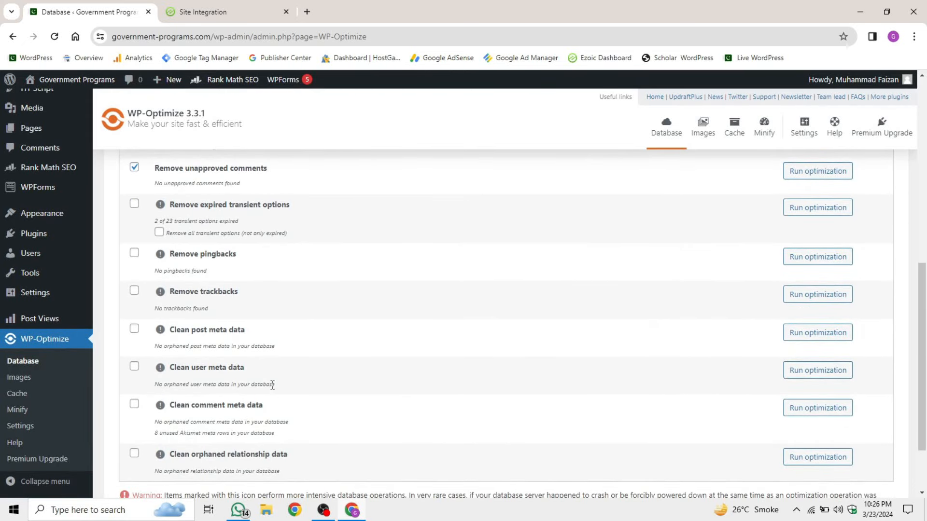
scroll(273, 385, "up", 3)
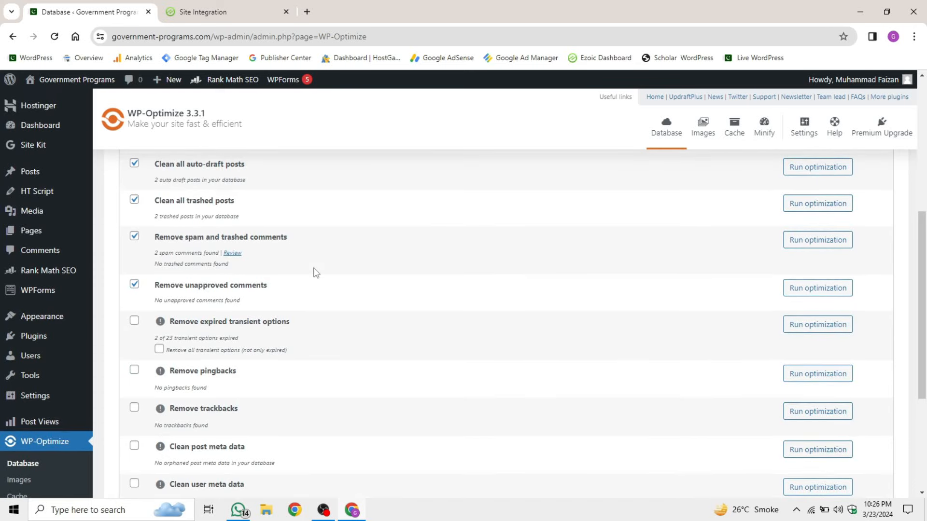
scroll(316, 272, "up", 6)
scroll(316, 273, "down", 3)
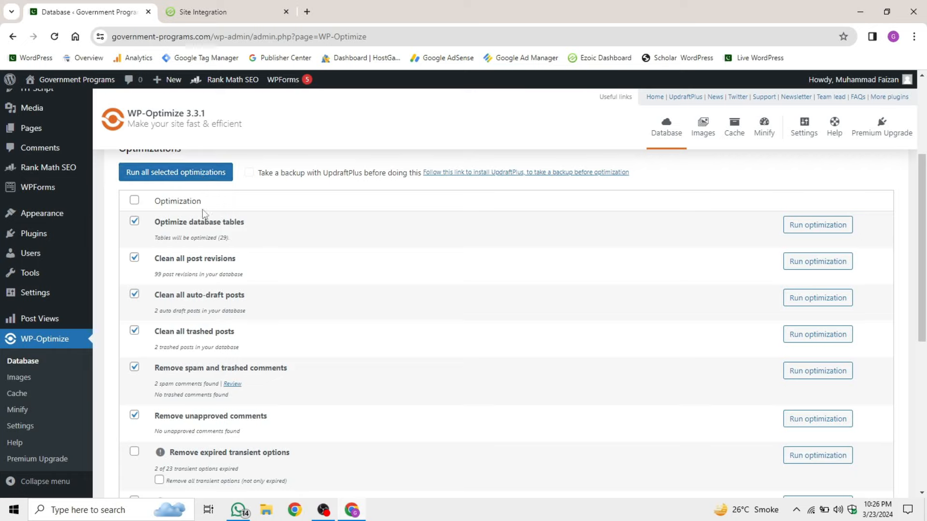
scroll(303, 351, "up", 2)
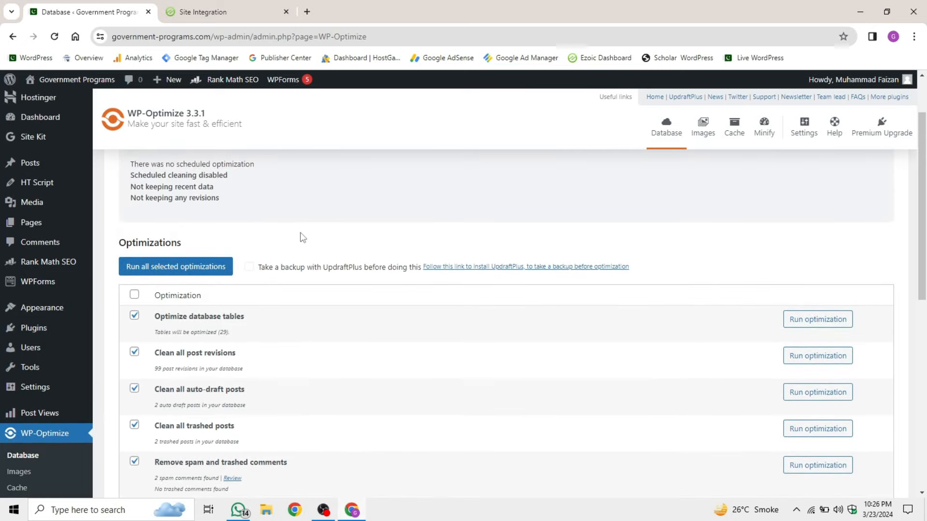
Step: Run all selected database optimizations and follow their progress until the database tables are optimized
left_click(210, 268)
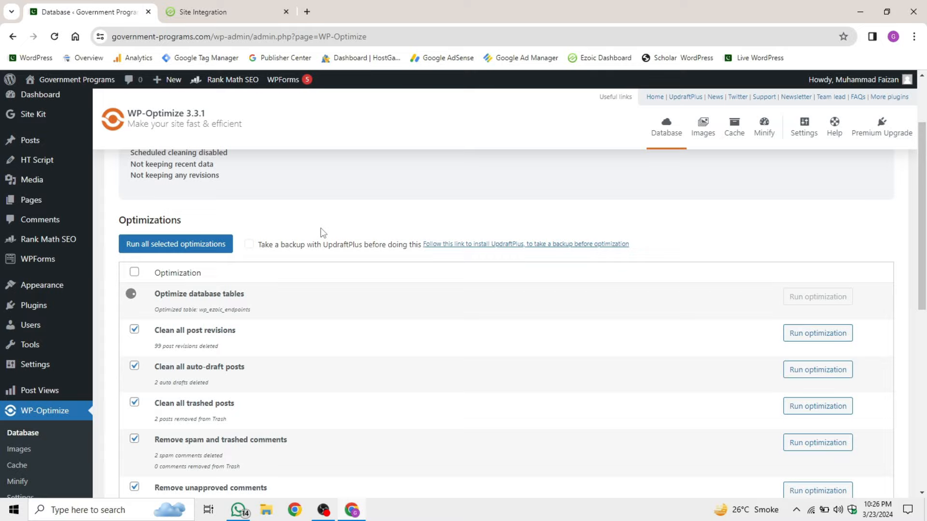
scroll(321, 228, "down", 3)
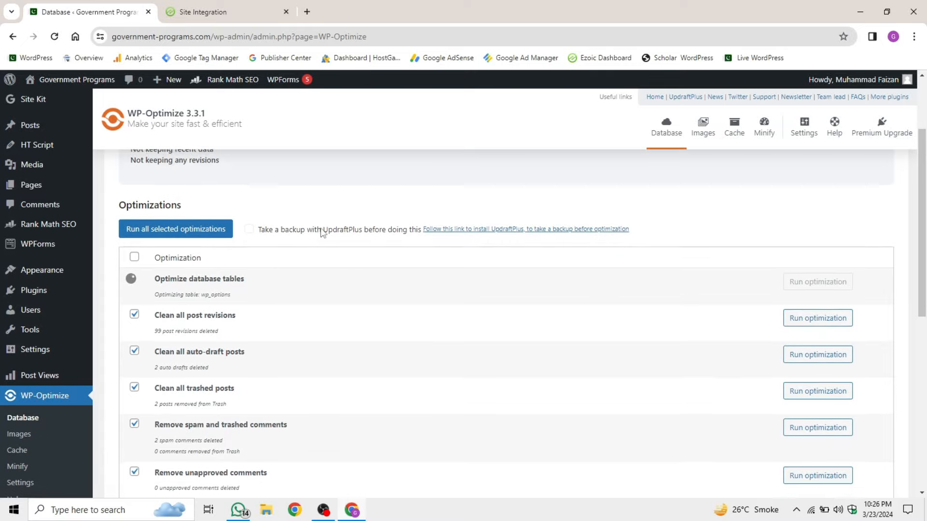
scroll(321, 227, "up", 3)
scroll(320, 233, "down", 3)
scroll(320, 233, "up", 1)
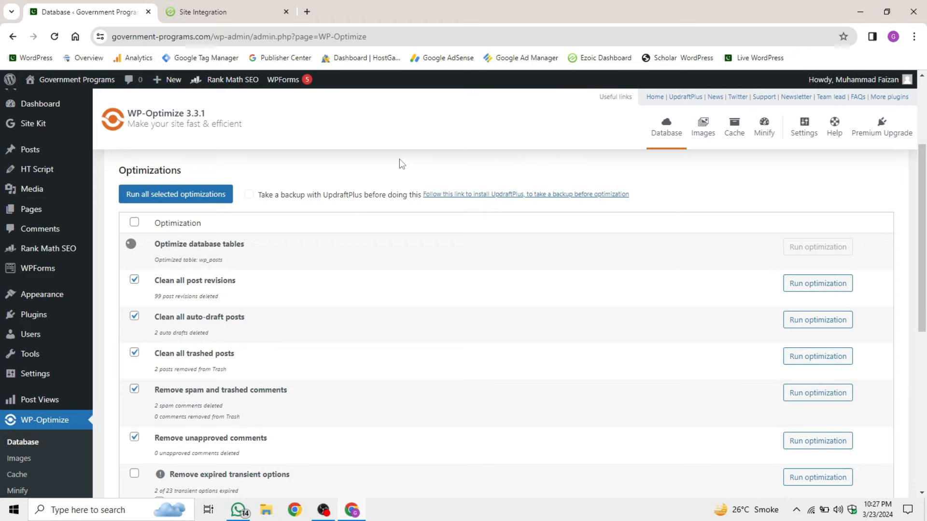
scroll(335, 231, "up", 3)
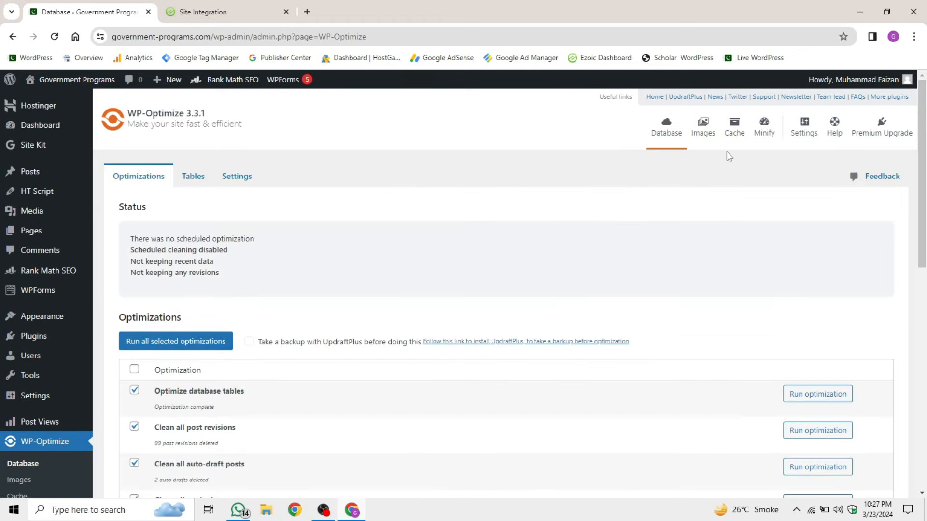
Step: In the WP-Optimize image settings, enable automatic compression of newly-added images and set the compression option to Prioritize maximum compression
left_click(708, 139)
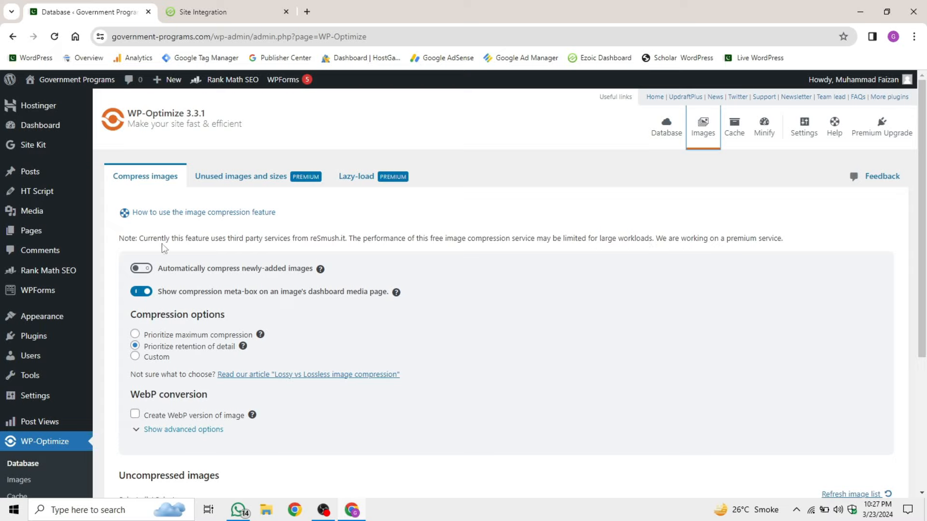
left_click_drag(158, 268, 314, 271)
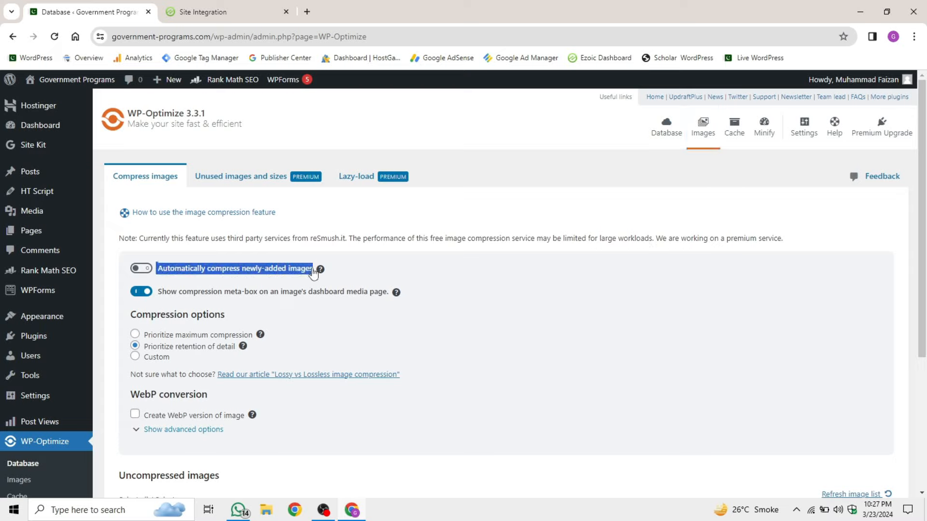
left_click(143, 271)
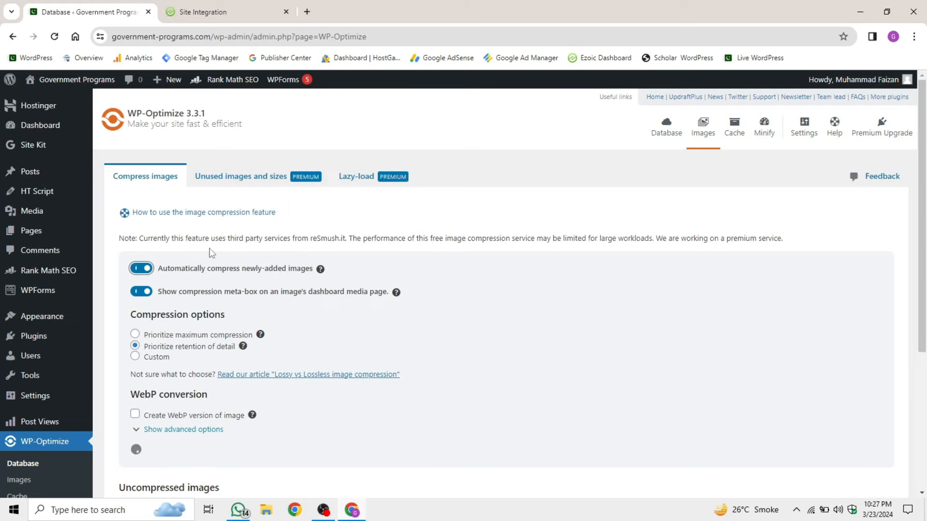
scroll(215, 271, "down", 2)
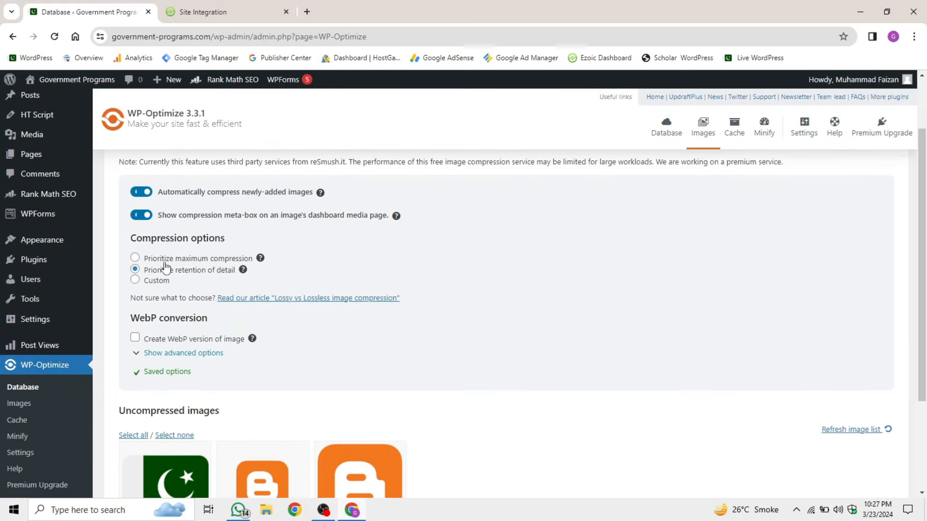
left_click_drag(130, 238, 238, 241)
left_click(238, 242)
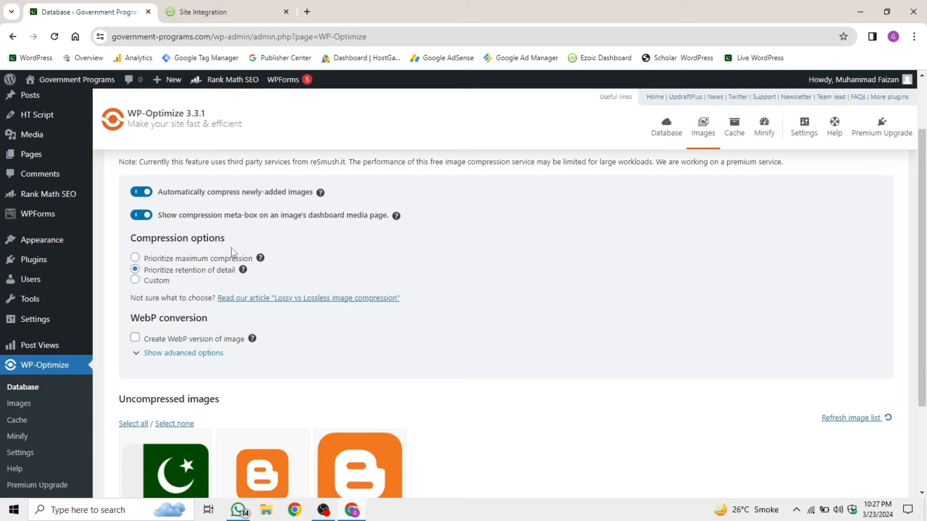
left_click(165, 261)
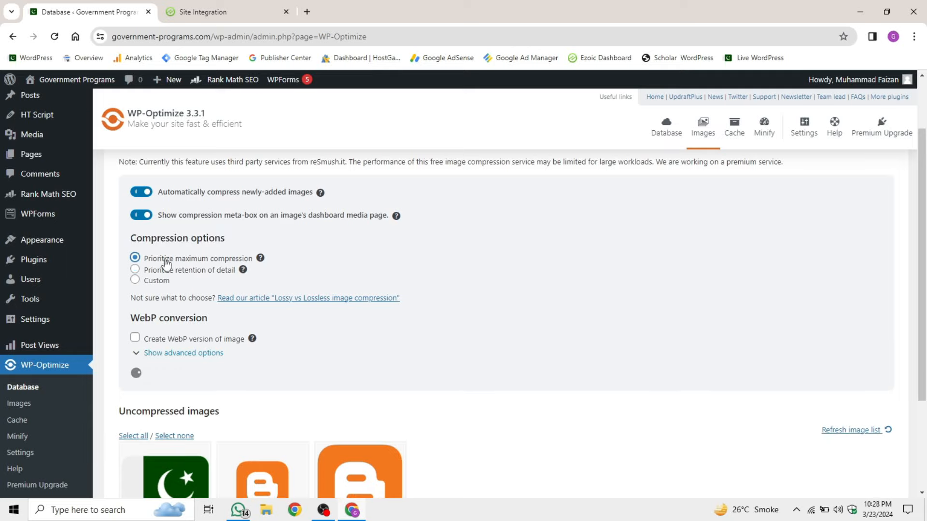
Step: Refresh the uncompressed image list, select all the images, compress them and close the compression summary
scroll(239, 311, "down", 3)
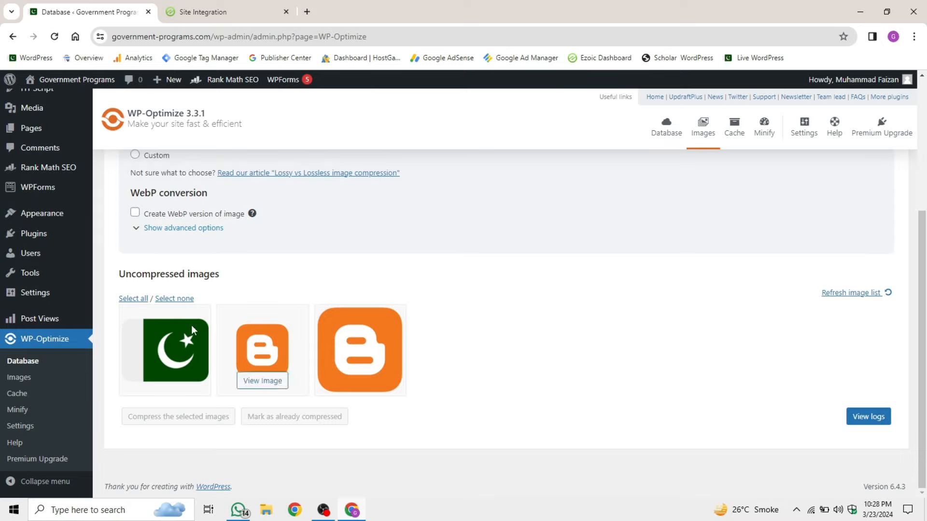
left_click(872, 298)
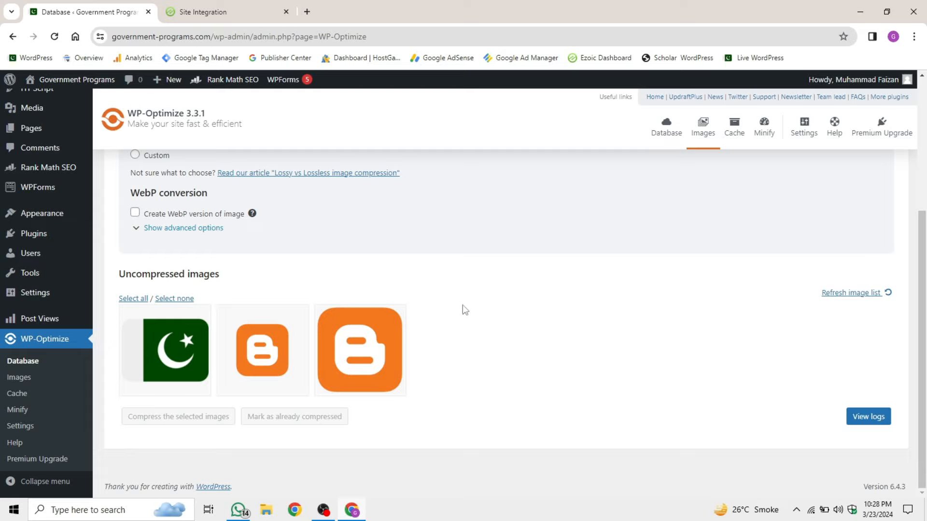
left_click(140, 300)
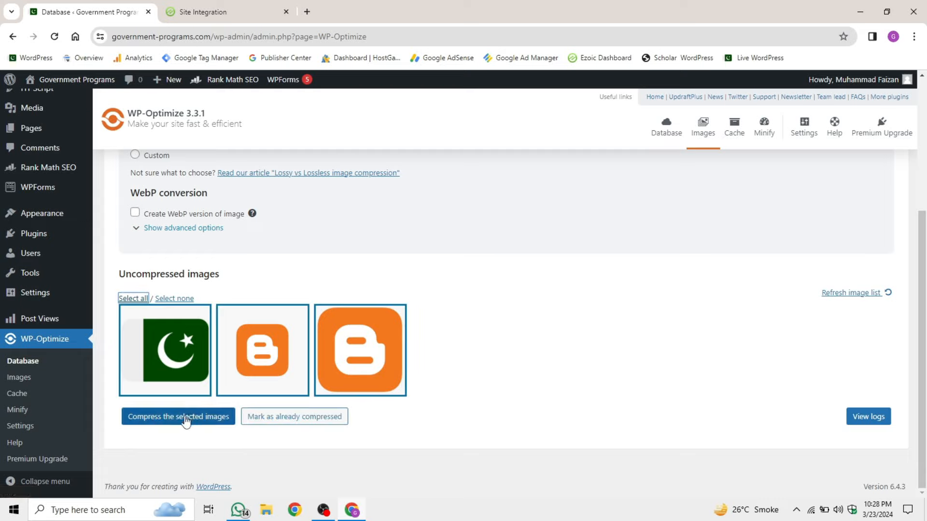
left_click(168, 423)
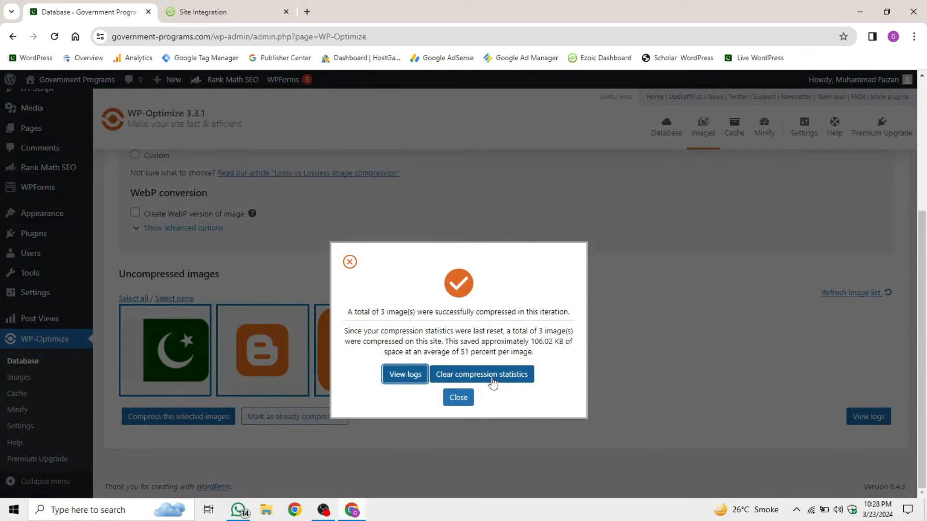
left_click(458, 398)
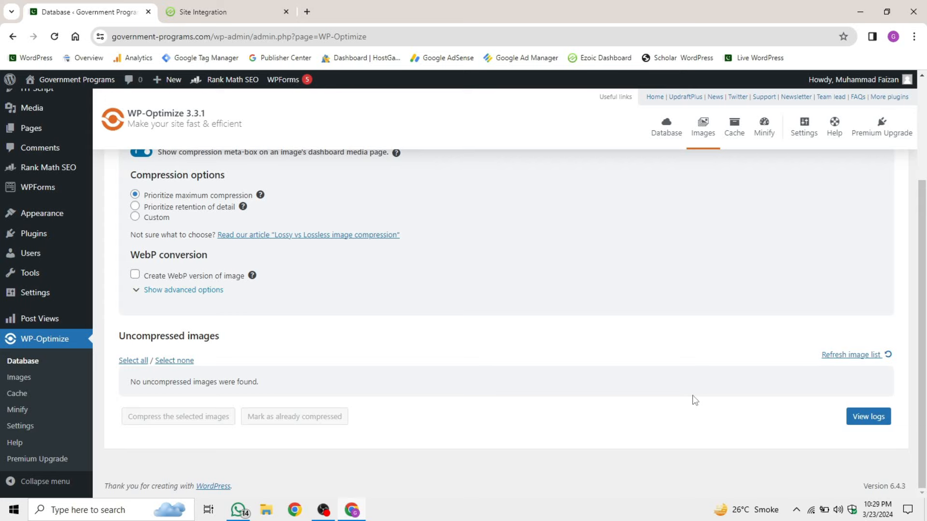
Step: Enable page caching in the WP-Optimize cache settings and look over the remaining cache options
scroll(694, 401, "up", 3)
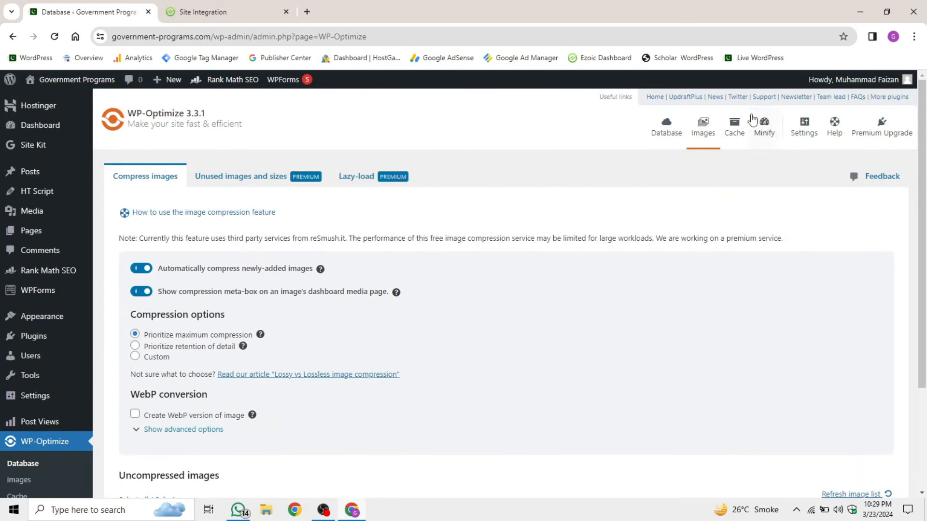
left_click(735, 126)
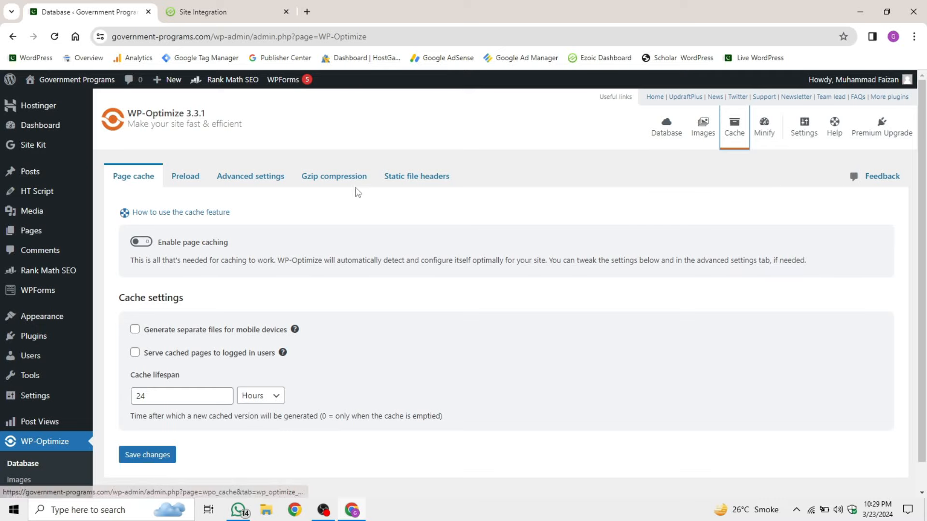
left_click(144, 242)
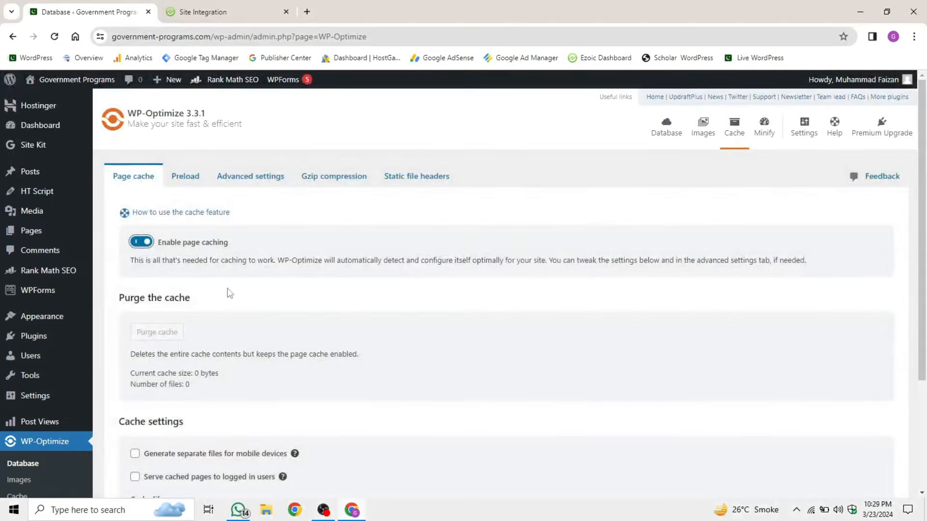
scroll(228, 290, "down", 3)
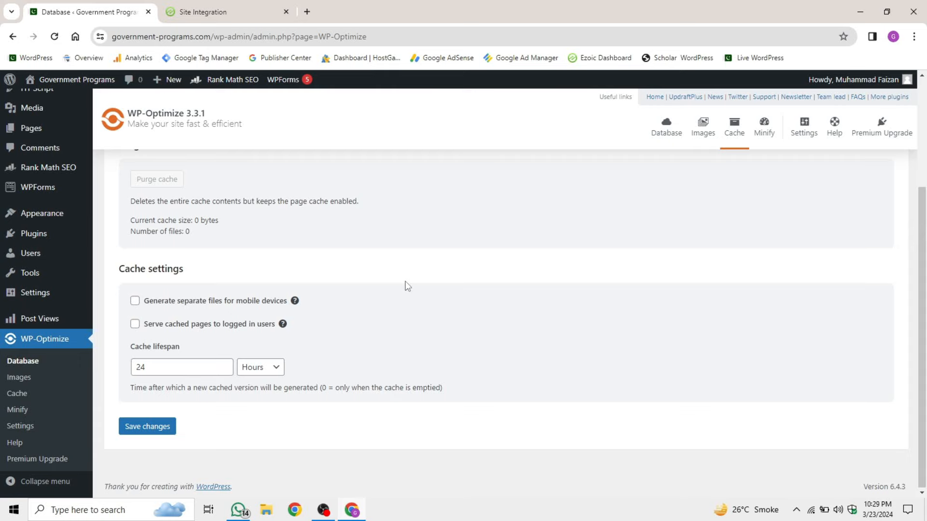
scroll(406, 282, "up", 3)
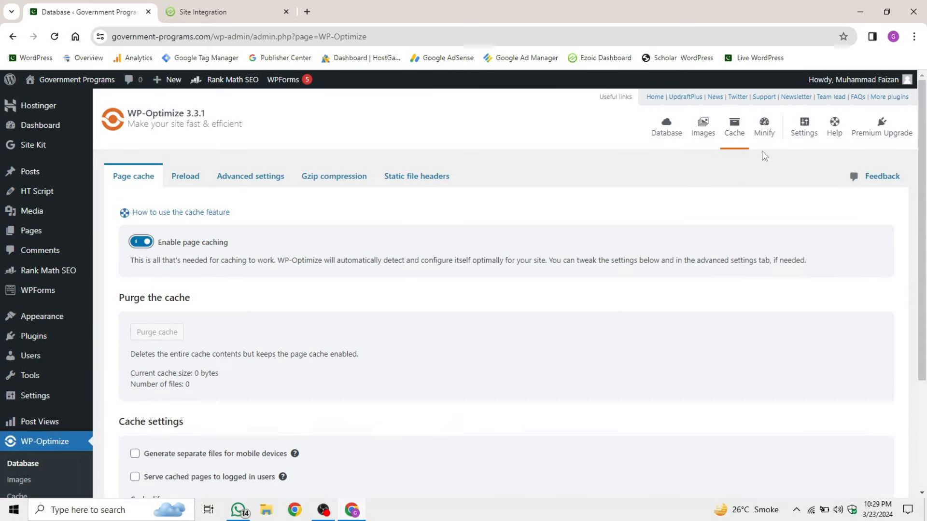
Step: Try out WP-Optimize's Minify feature by enabling it, review its processing options, and switch it back off
left_click(764, 129)
left_click(140, 306)
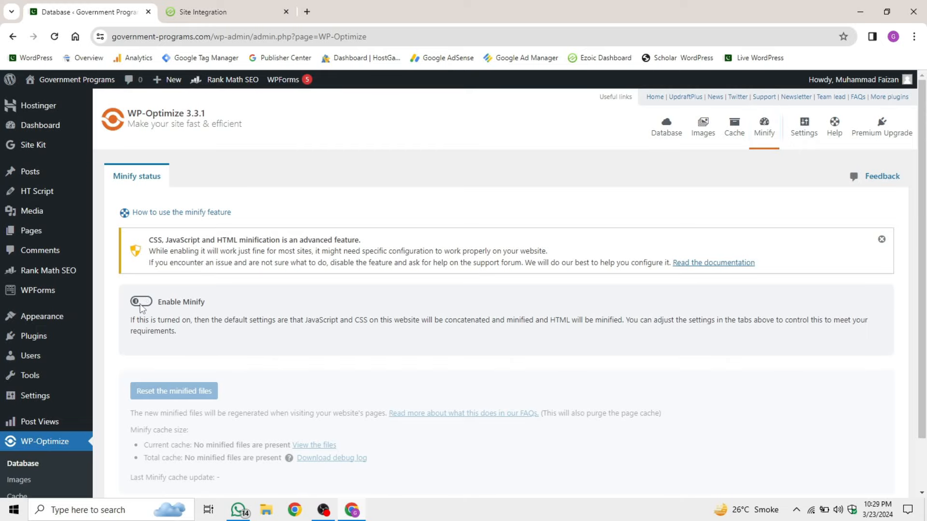
scroll(306, 365, "down", 1)
scroll(306, 366, "down", 1)
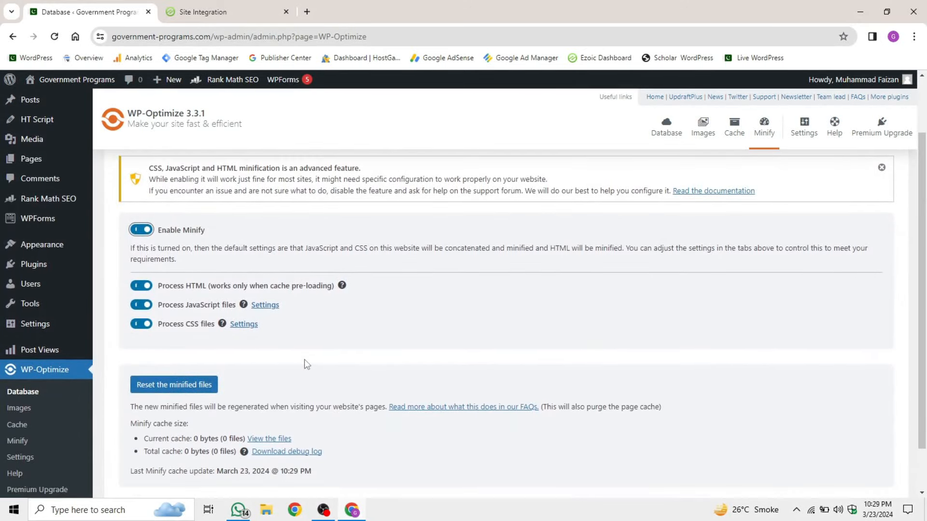
left_click(145, 229)
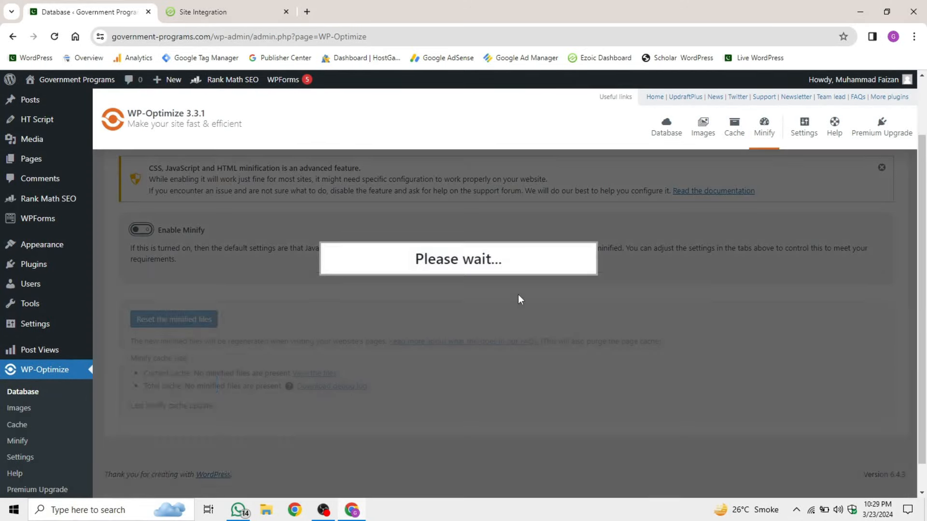
Step: Look over the list of database optimizations in WP-Optimize's Database section
scroll(518, 295, "up", 2)
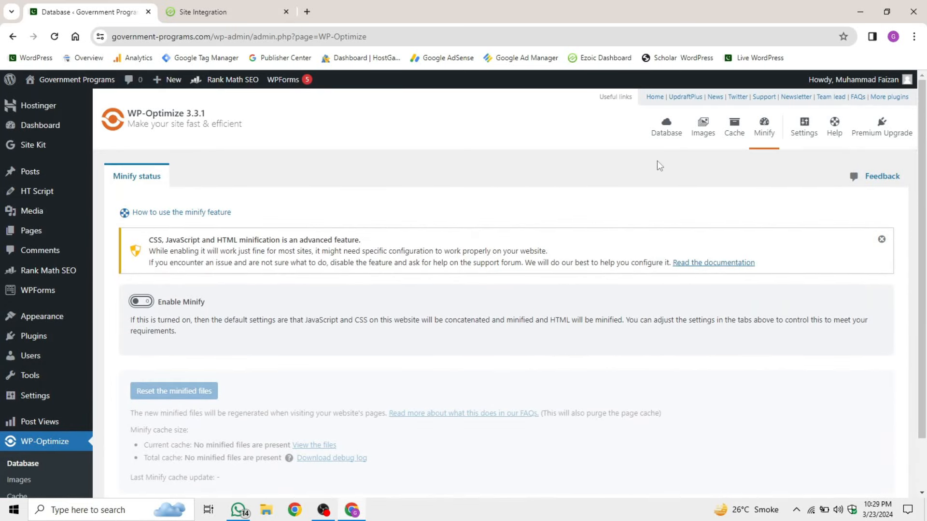
left_click(666, 125)
scroll(623, 259, "down", 2)
scroll(331, 366, "up", 2)
scroll(290, 386, "down", 4)
scroll(269, 404, "down", 1)
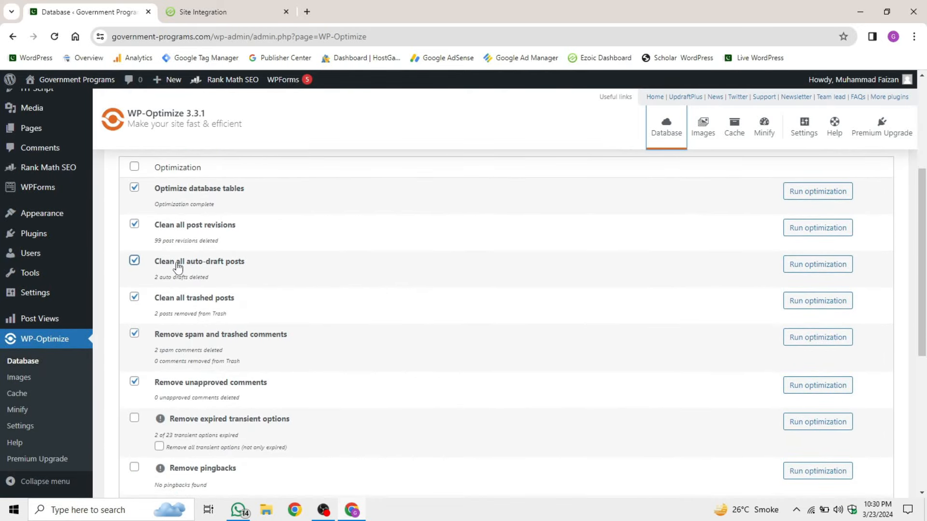
Step: Open the Ezoic plugin settings in WordPress and check the Ezoic Integration type on the Integration Status page
mouse_move(72, 301)
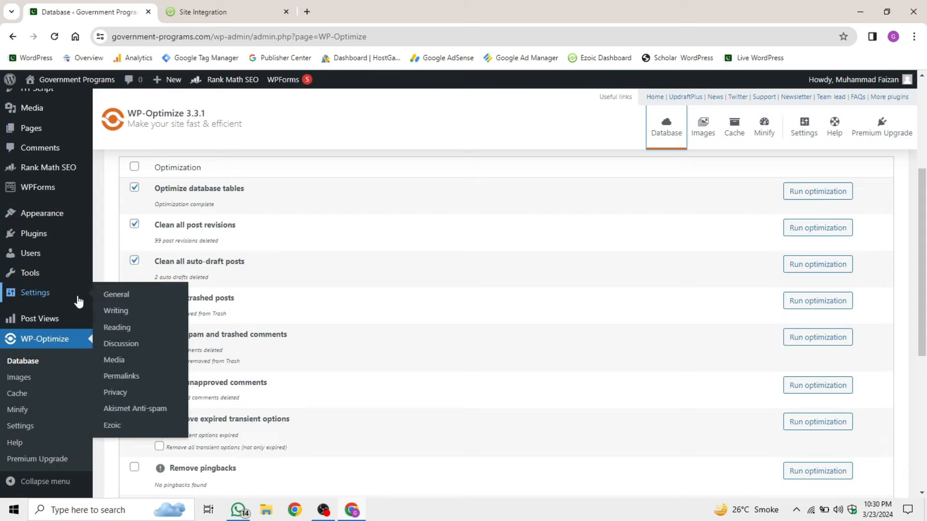
left_click(135, 429)
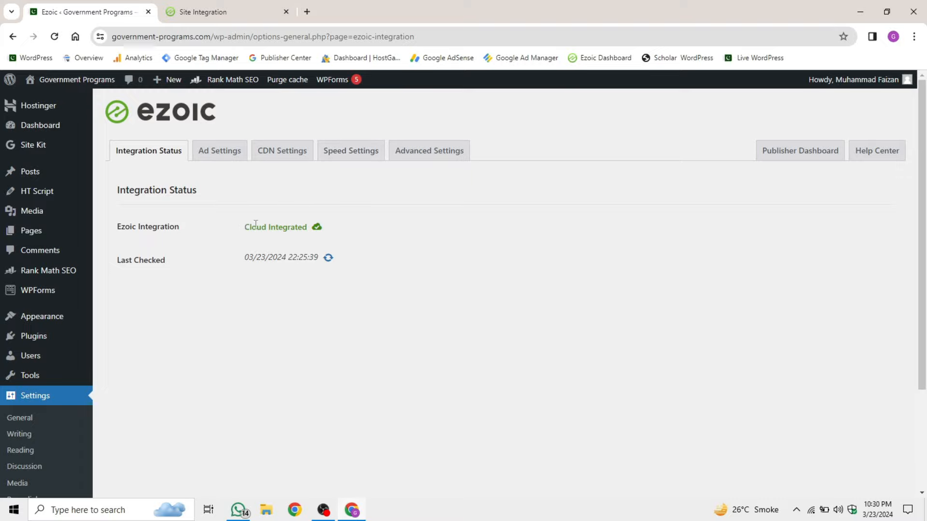
left_click_drag(256, 224, 314, 234)
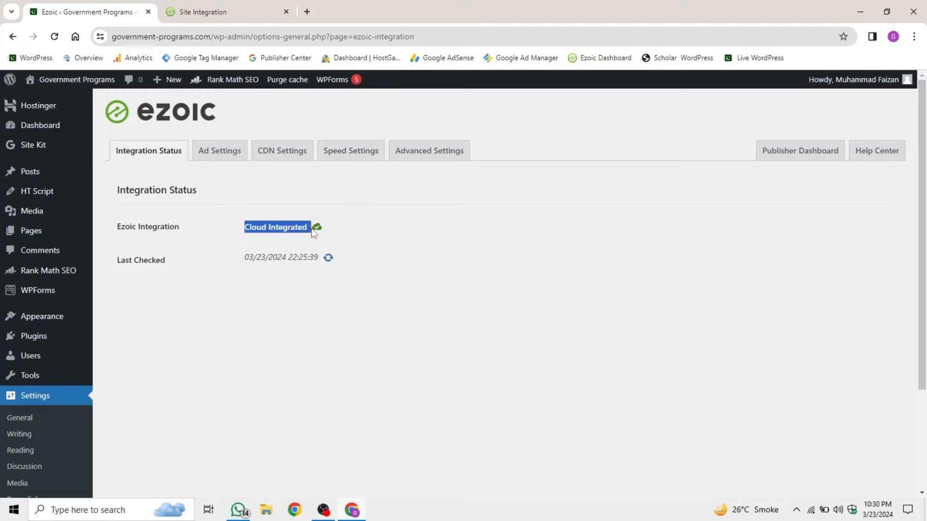
left_click(350, 242)
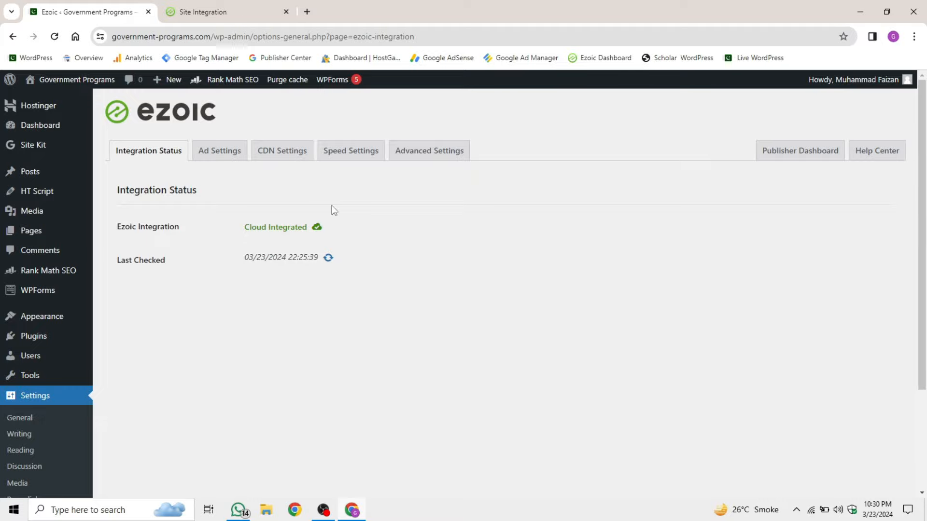
Step: Disconnect Cloudflare from government-programs.com in the Ezoic dashboard's Site Integration settings and confirm the removal
left_click(222, 11)
scroll(346, 321, "down", 2)
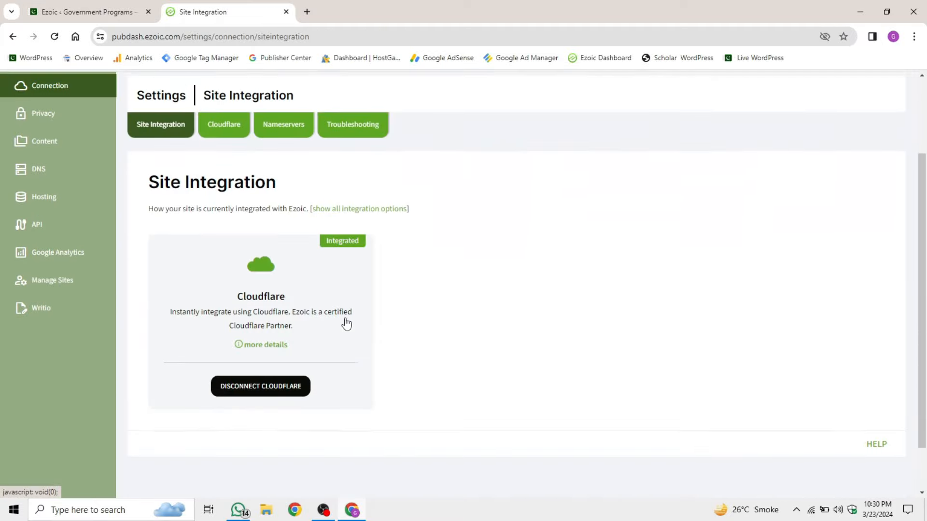
left_click(277, 372)
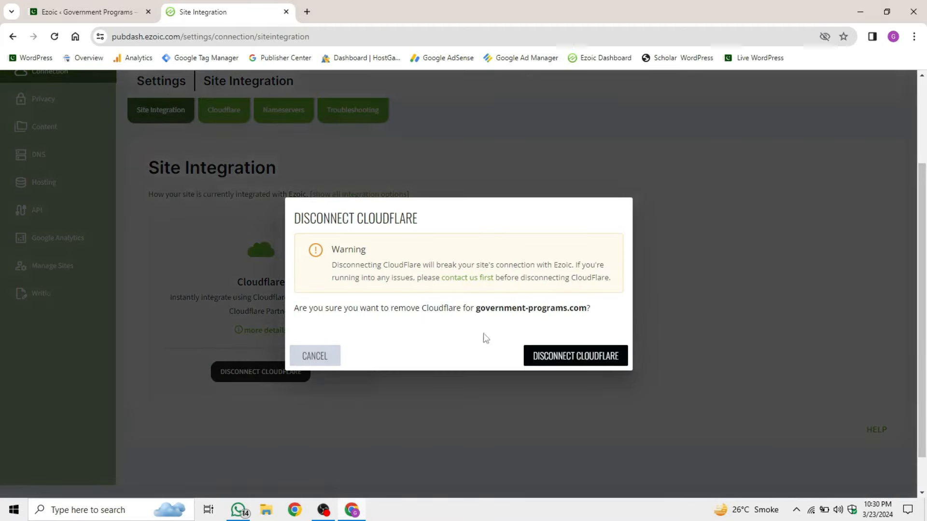
left_click(578, 352)
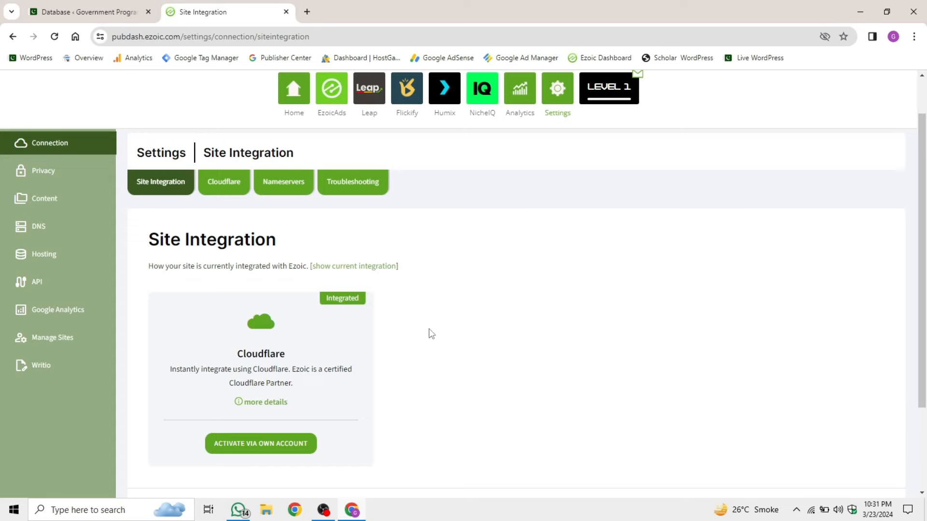
Step: Return to the WordPress admin and open the Ezoic plugin's Integration Status page to check plugin compatibility
left_click(75, 4)
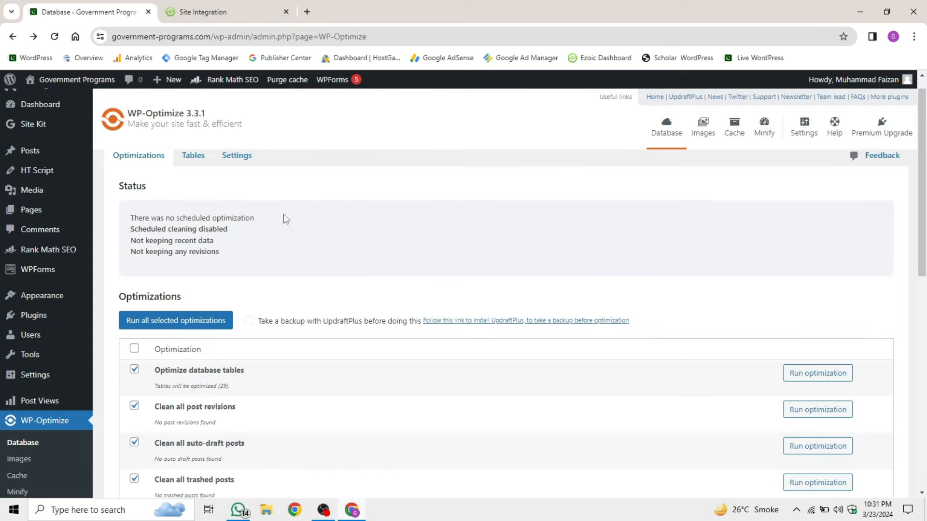
scroll(283, 214, "down", 3)
scroll(283, 215, "up", 2)
mouse_move(49, 326)
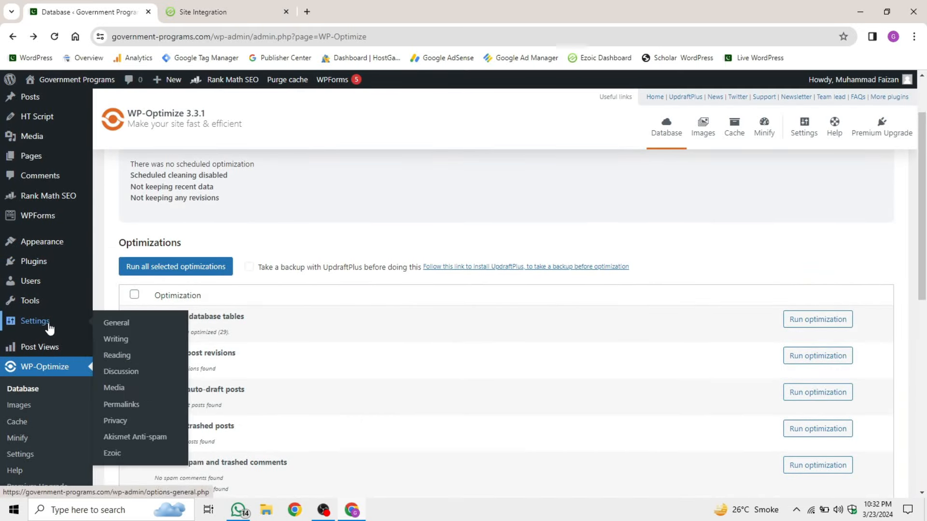
left_click(116, 453)
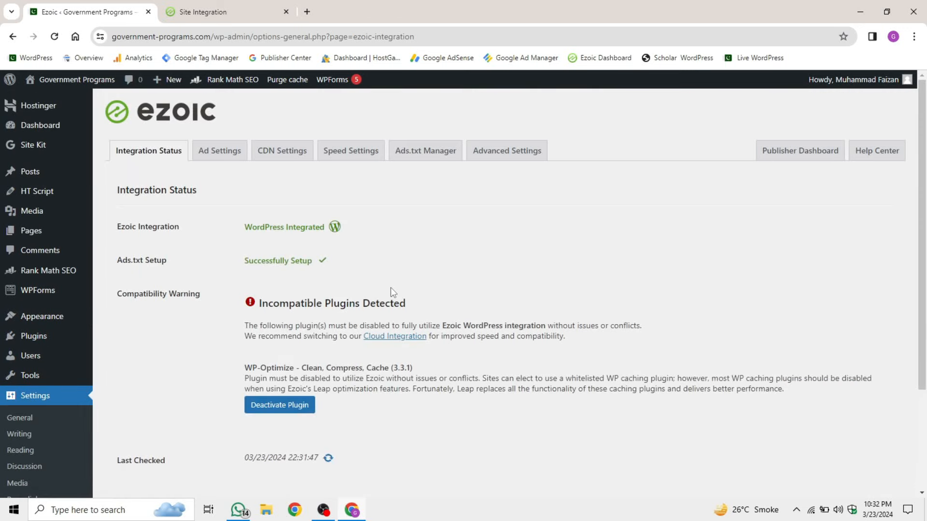
scroll(390, 287, "down", 1)
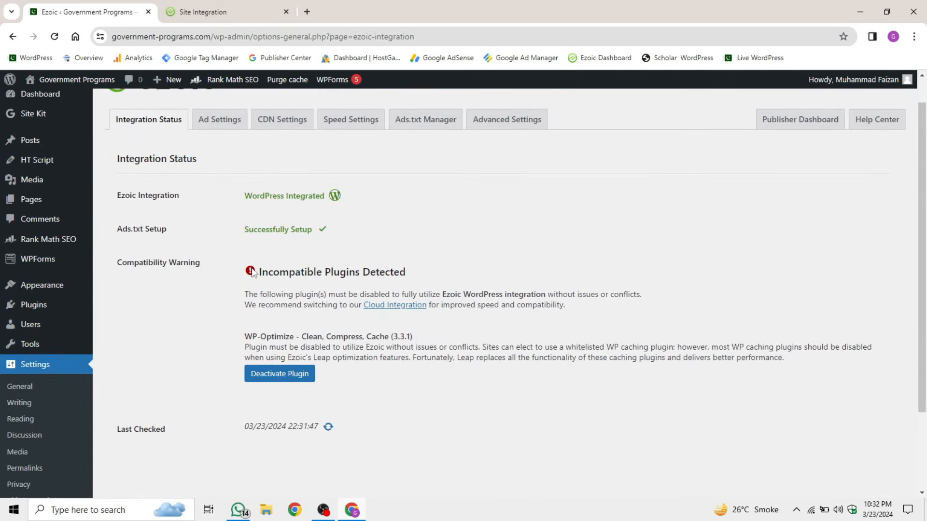
Step: Read the Compatibility Warning on the Ezoic Integration Status page, including the details on the WP-Optimize plugin
left_click_drag(253, 273, 428, 272)
left_click(428, 271)
mouse_move(234, 338)
left_mouse_down()
mouse_move(413, 338)
mouse_move(236, 338)
left_mouse_up()
left_click(418, 341)
triple_click(249, 338)
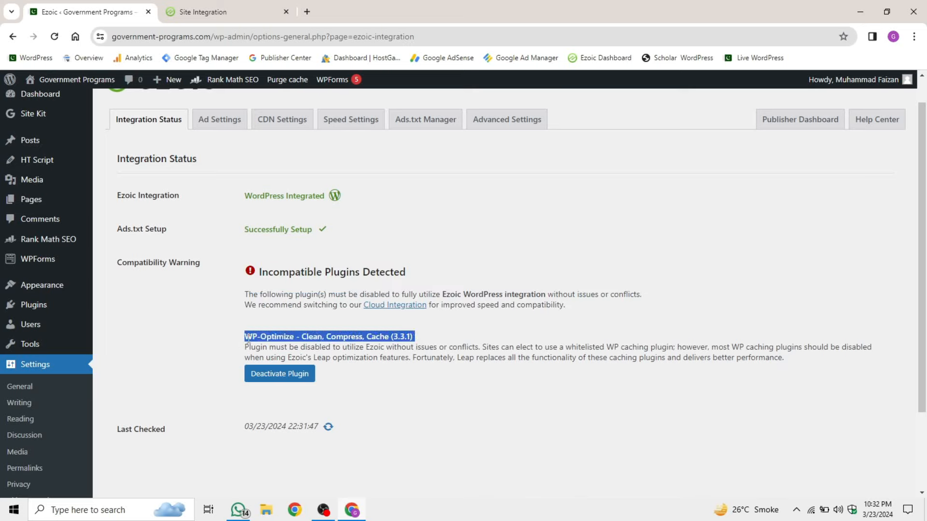
triple_click(247, 338)
left_click(247, 338)
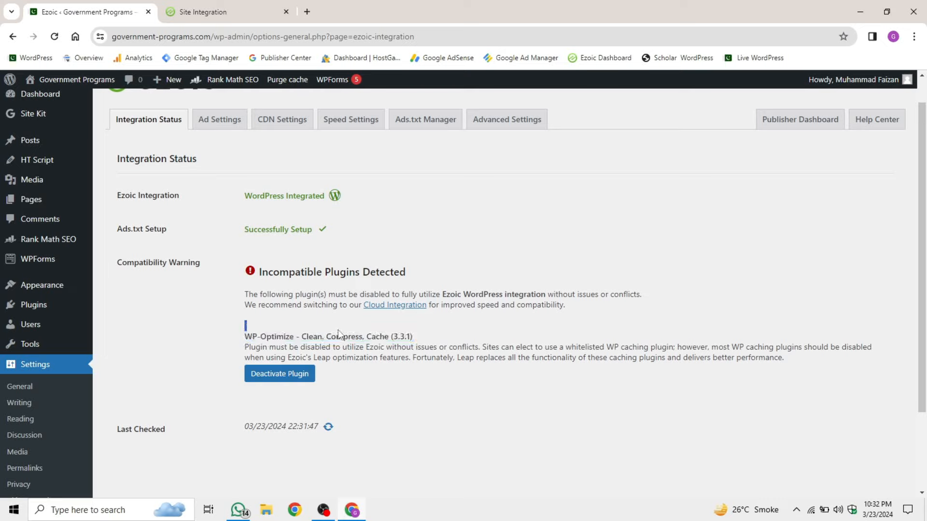
double_click(333, 333)
triple_click(306, 332)
left_click(298, 332)
left_click_drag(258, 273, 787, 367)
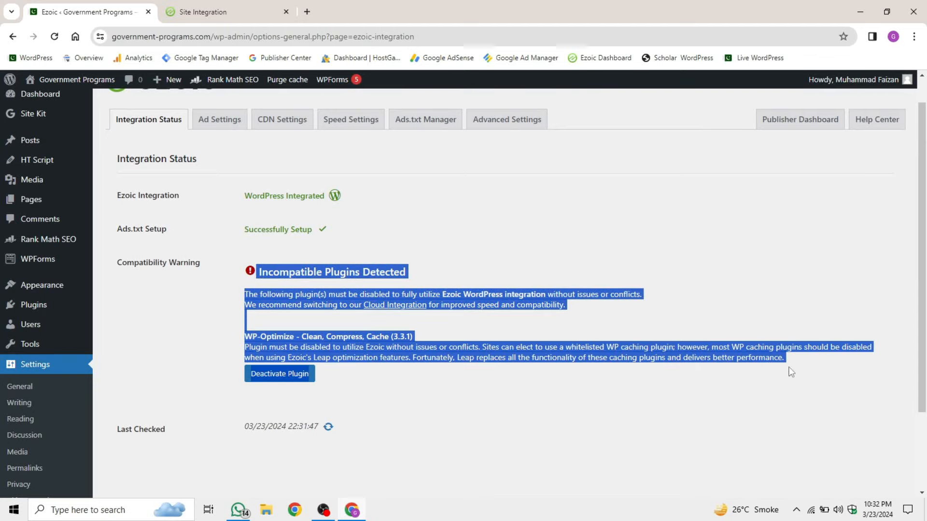
left_click(787, 367)
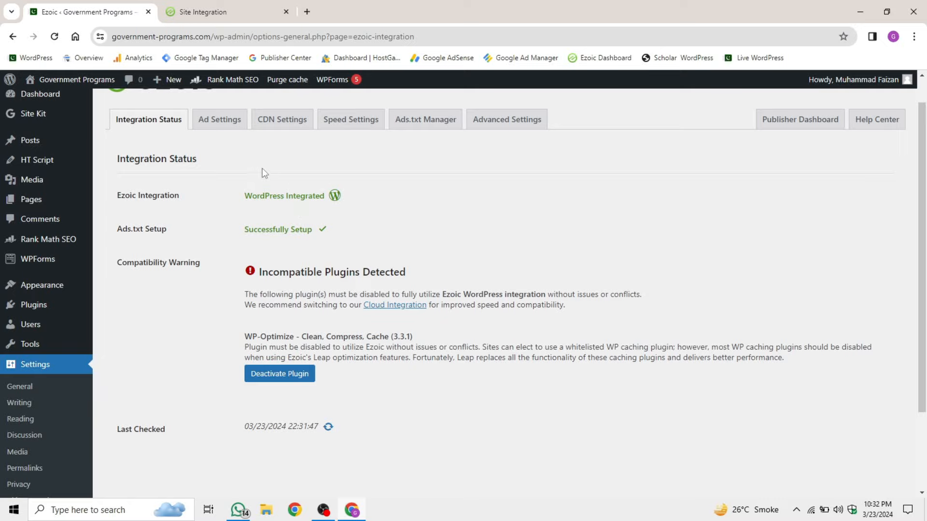
Step: Check the Ezoic Integration entry in WordPress against the Site Integration page of the Ezoic dashboard
left_click_drag(245, 192, 327, 196)
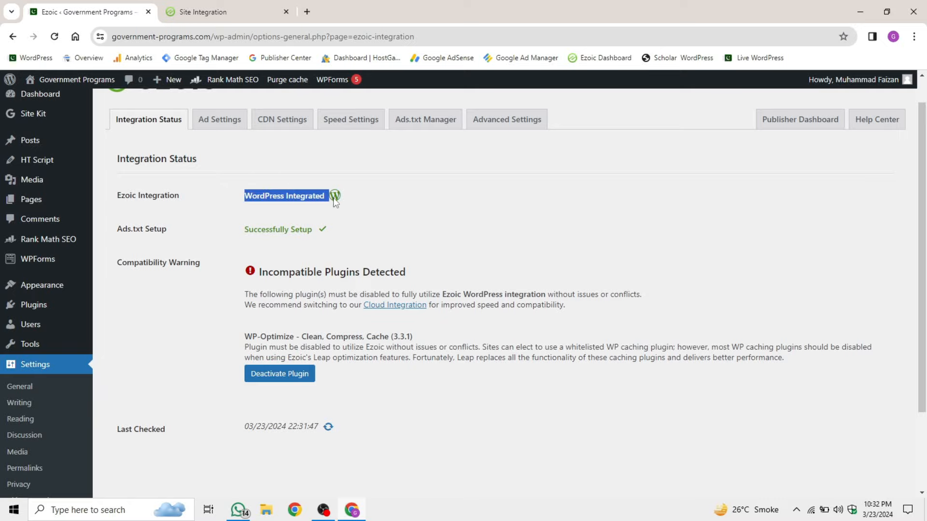
left_click(352, 190)
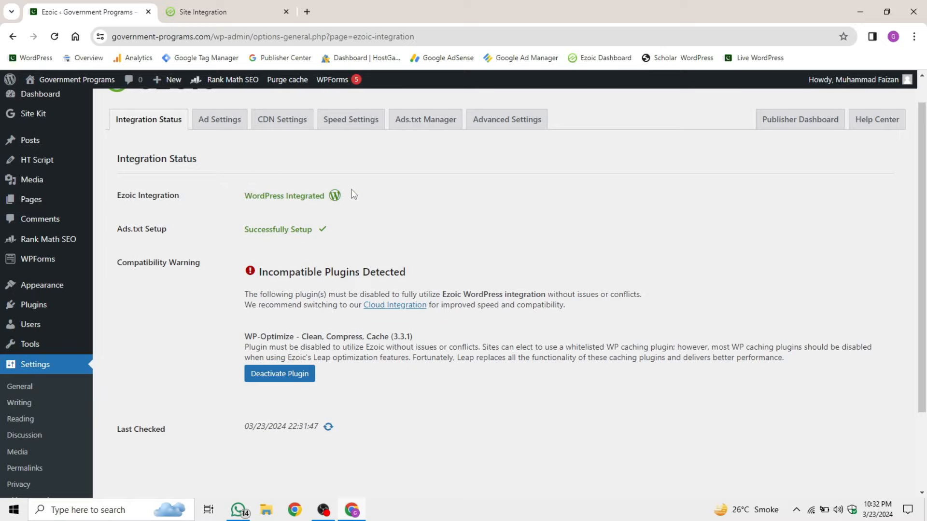
left_click(204, 6)
left_click(110, 7)
left_click(227, 13)
left_click(121, 11)
Step: Reread the incompatible plugins notice and the explanation given for WP-Optimize
left_click_drag(254, 271, 374, 272)
left_click(373, 270)
left_click_drag(444, 276, 254, 274)
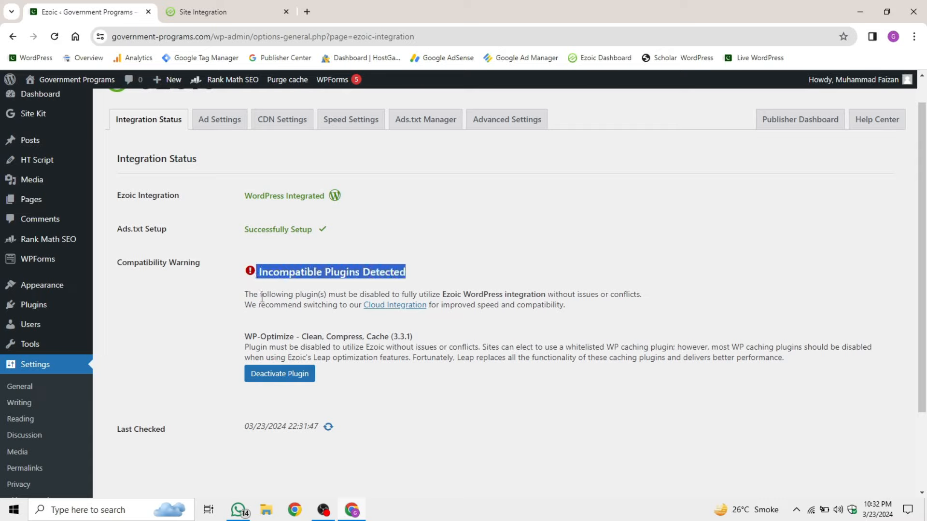
left_click(250, 323)
left_click_drag(249, 335, 409, 335)
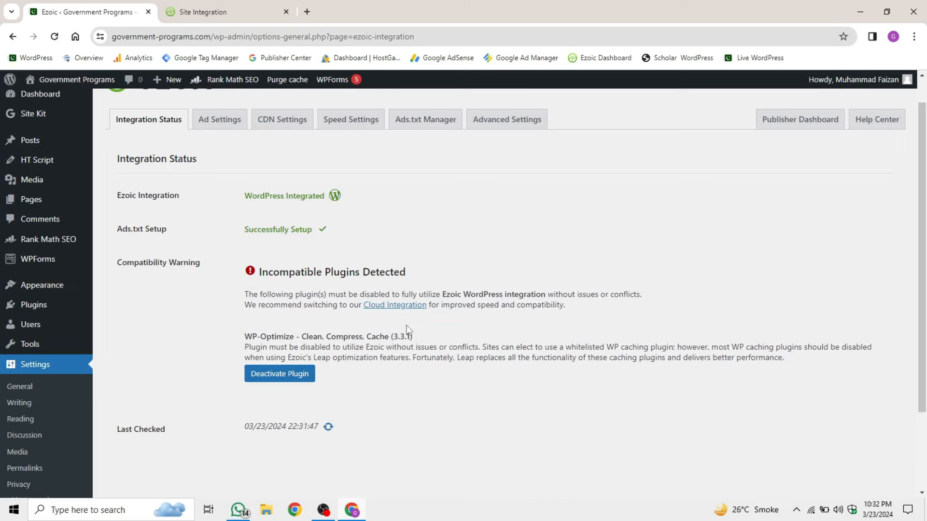
left_click_drag(257, 272, 533, 362)
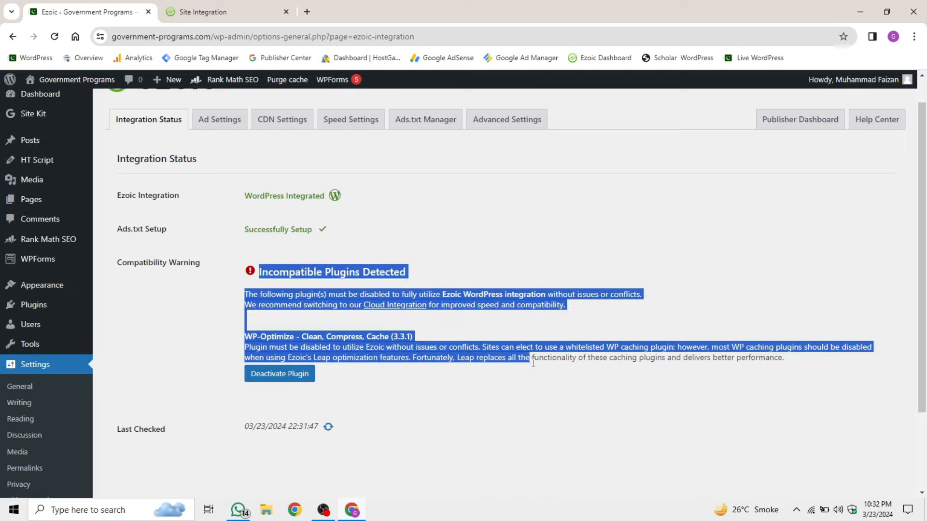
left_click(517, 372)
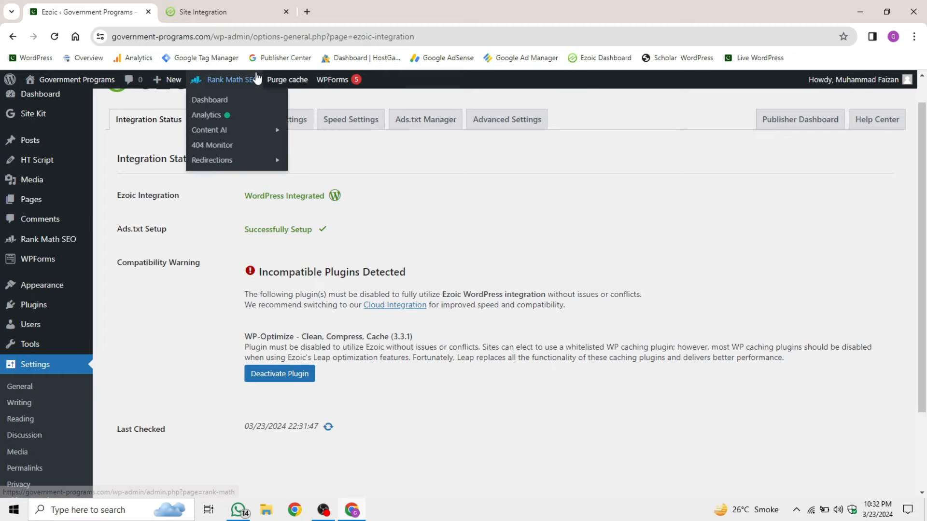
Step: Reactivate the Cloudflare integration via own account in the Ezoic dashboard, entering the Cloudflare email and password and submitting the form
left_click(203, 12)
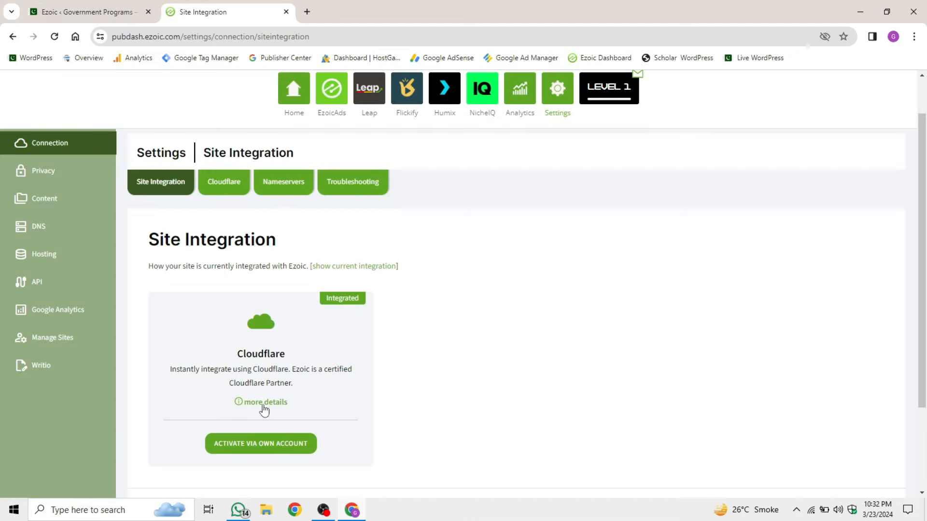
left_click(252, 449)
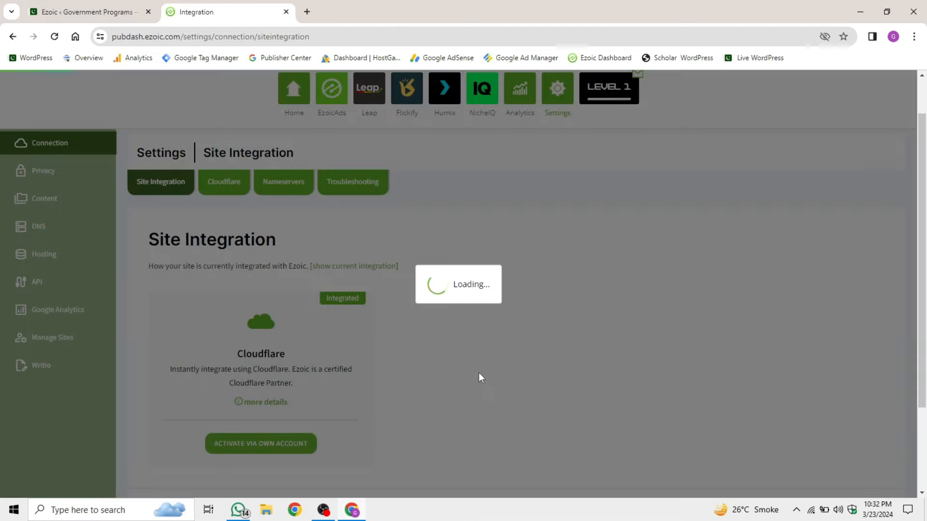
scroll(427, 341, "down", 3)
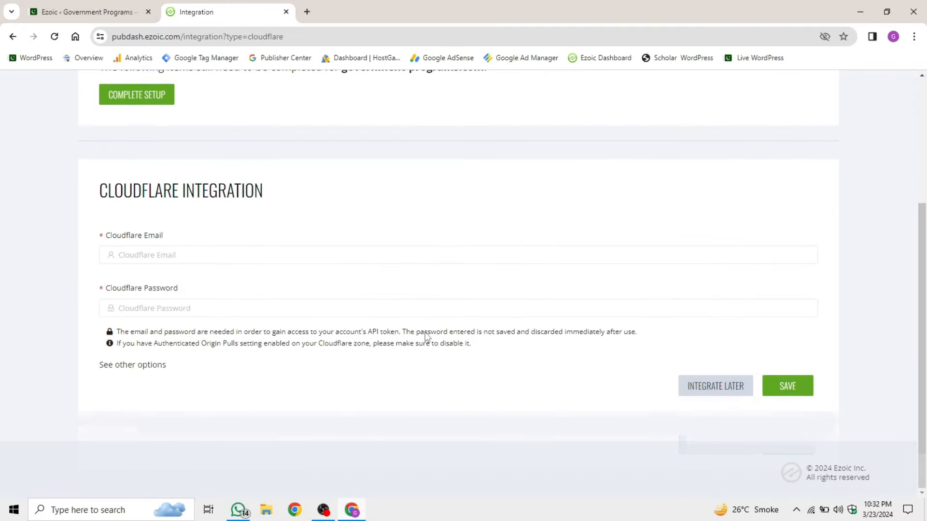
left_click(233, 261)
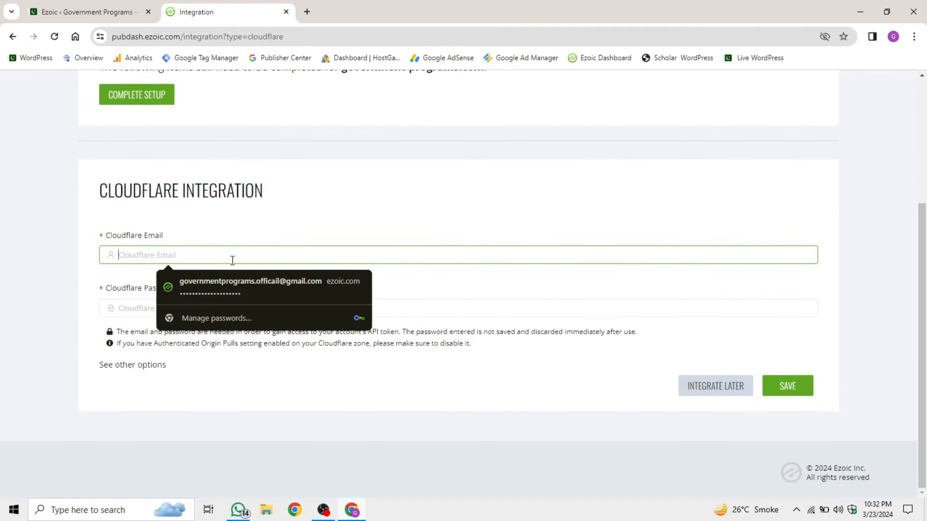
left_click(245, 283)
left_click_drag(205, 309, 50, 299)
type("•••")
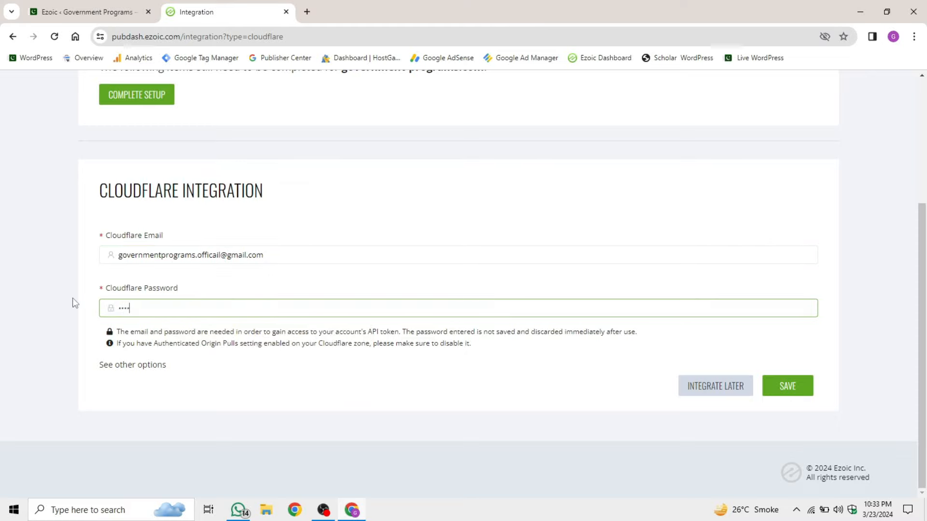
key("Return")
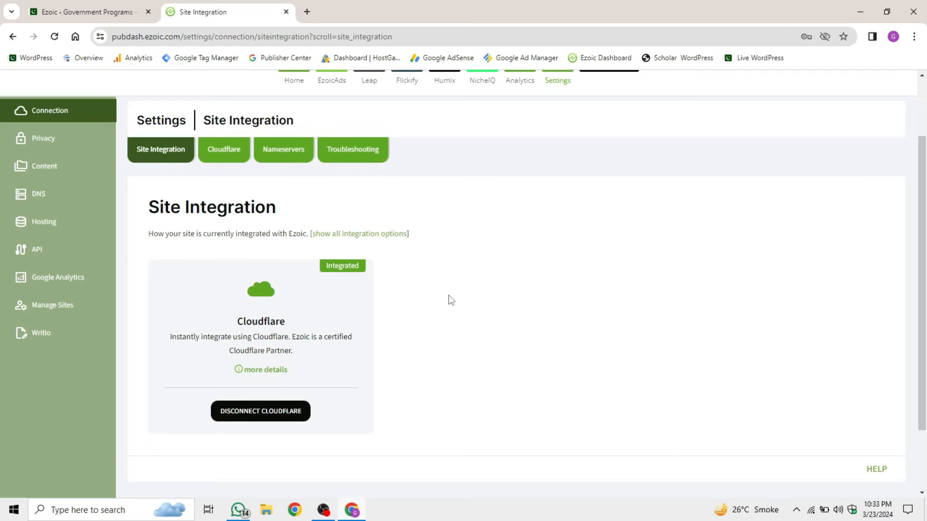
Step: Return to the Ezoic plugin page in WordPress and recheck the integration status
scroll(448, 296, "up", 2)
left_click(71, 5)
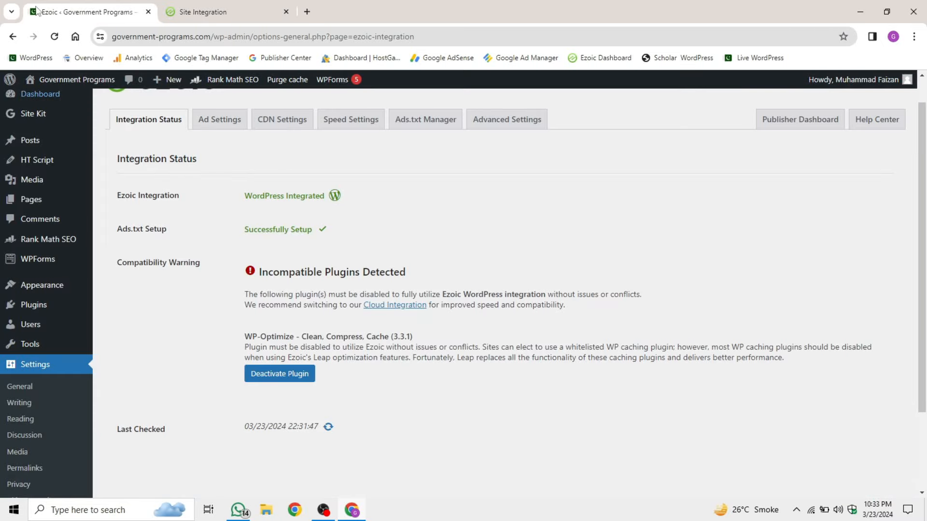
left_click(329, 426)
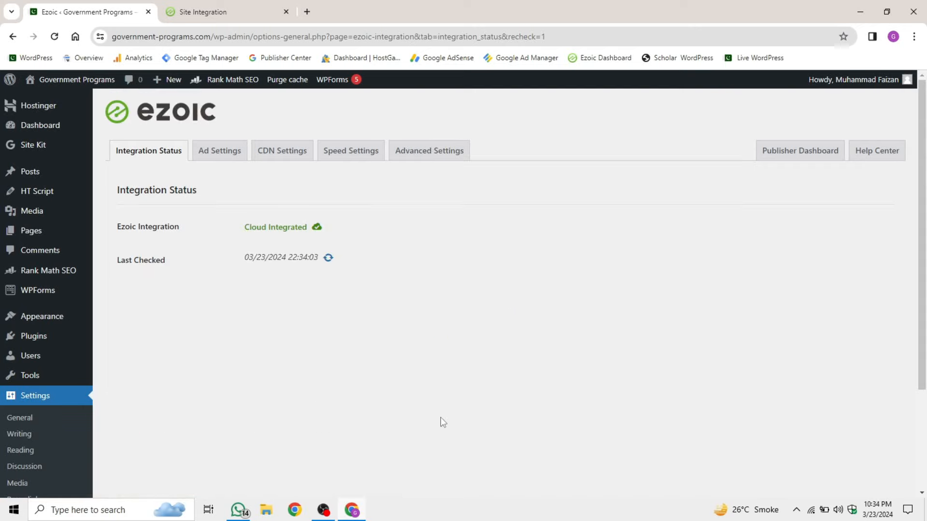